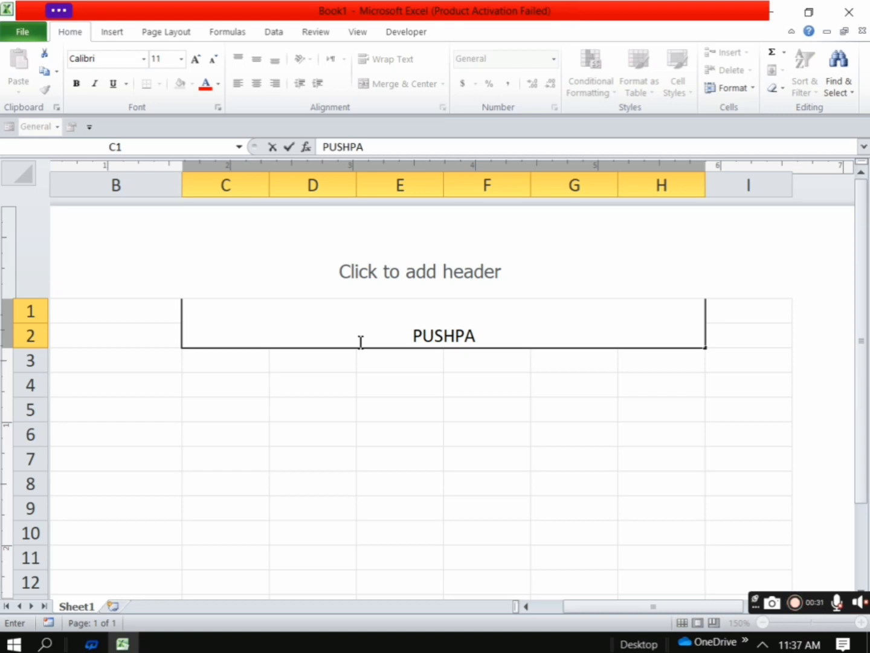
Complete the company title in merged cell C1 so it reads "PUSHPA COMPUTER PVT.LTD."
{"action": "type", "text": "COMPUT"}
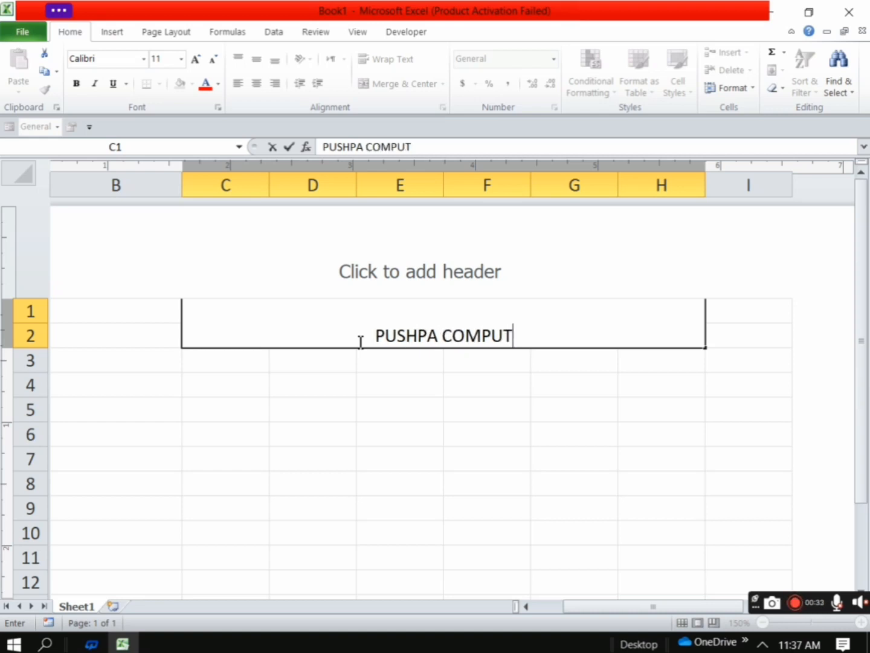
{"action": "type", "text": "ER "}
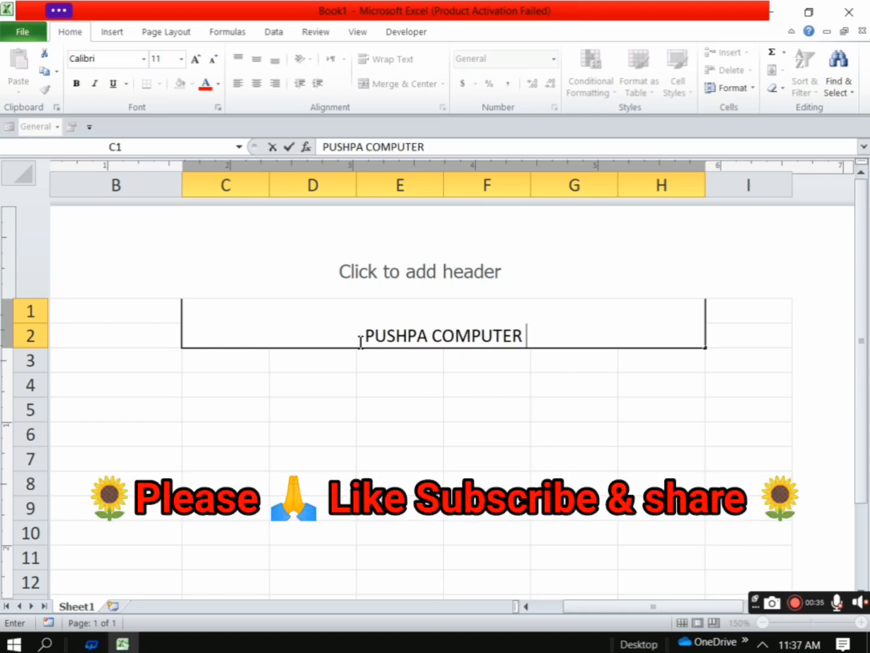
{"action": "type", "text": "PV"}
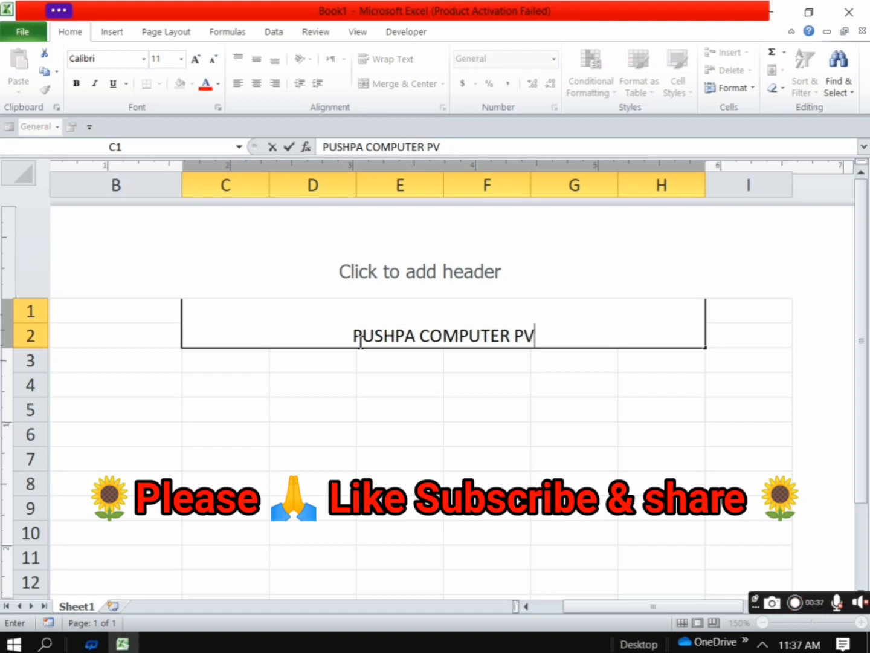
{"action": "type", "text": "T"}
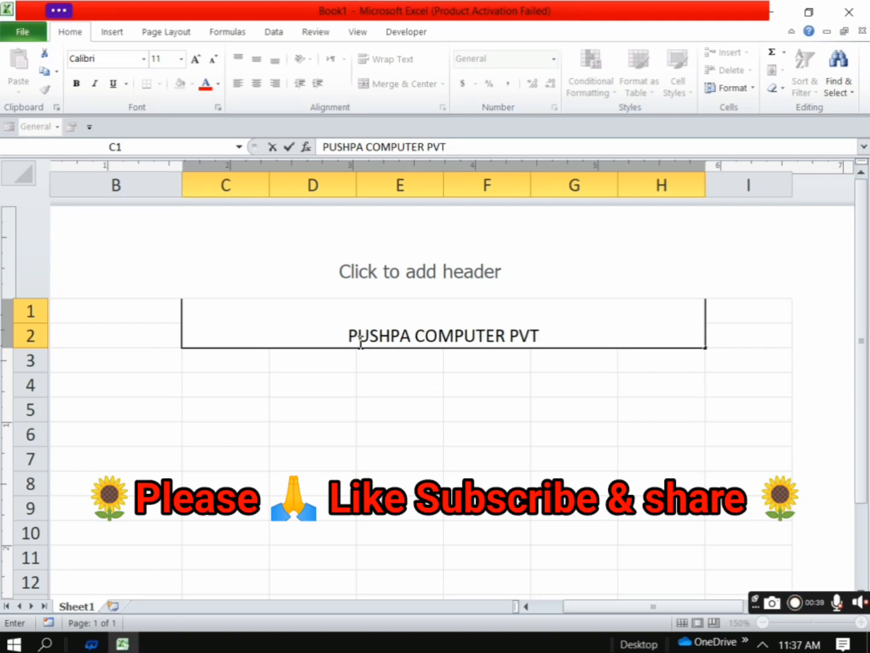
{"action": "type", "text": ".LTD."}
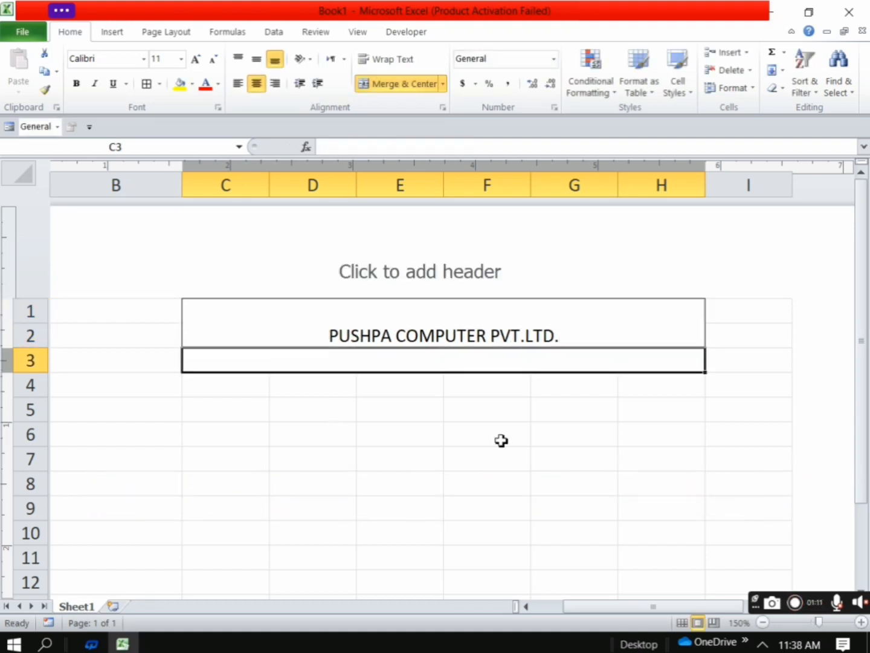
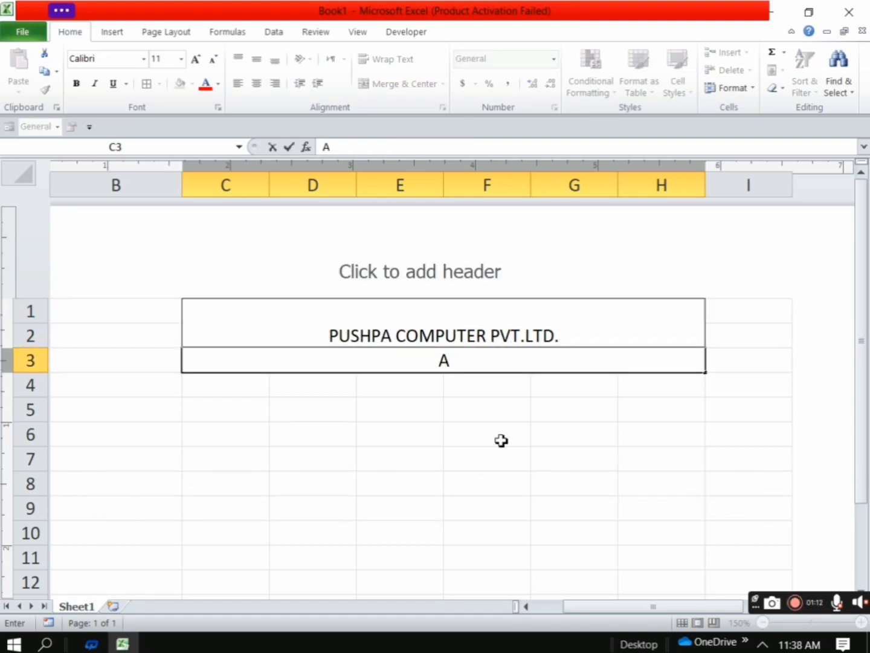
Enter the company's address in capital letters in merged cell C3, beneath the company title
{"action": "key", "text": "BackSpace"}
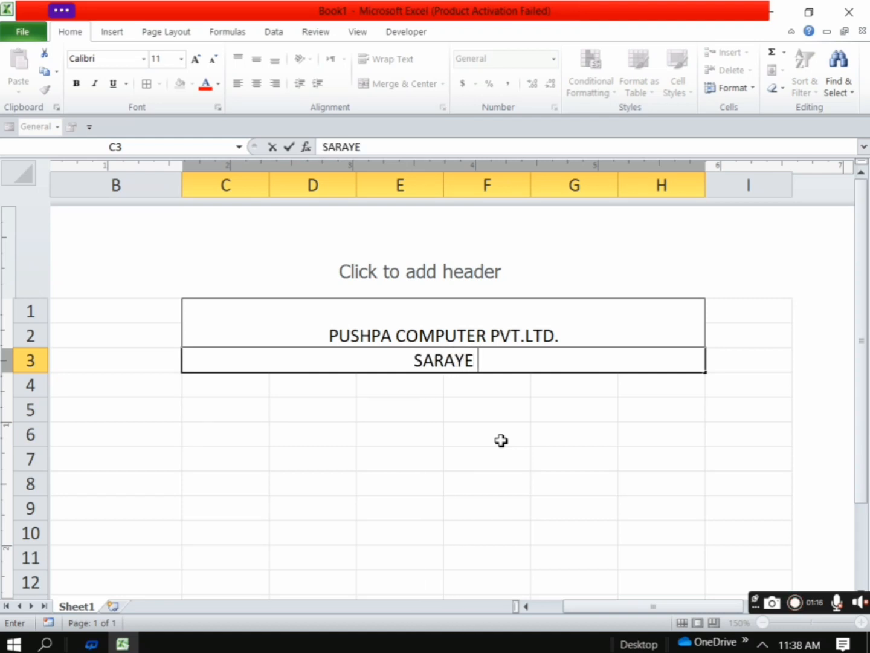
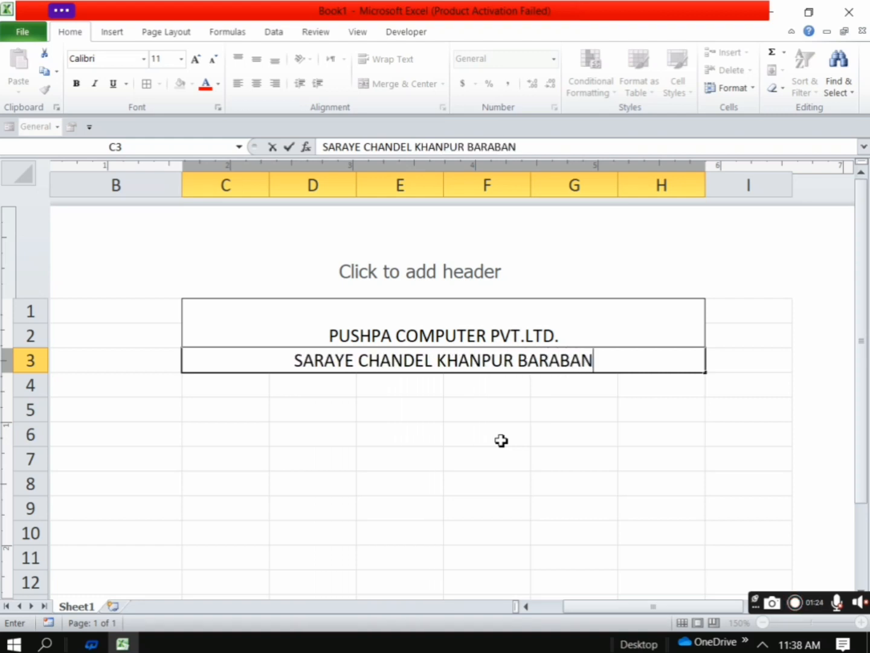
{"action": "key", "text": "BackSpace"}
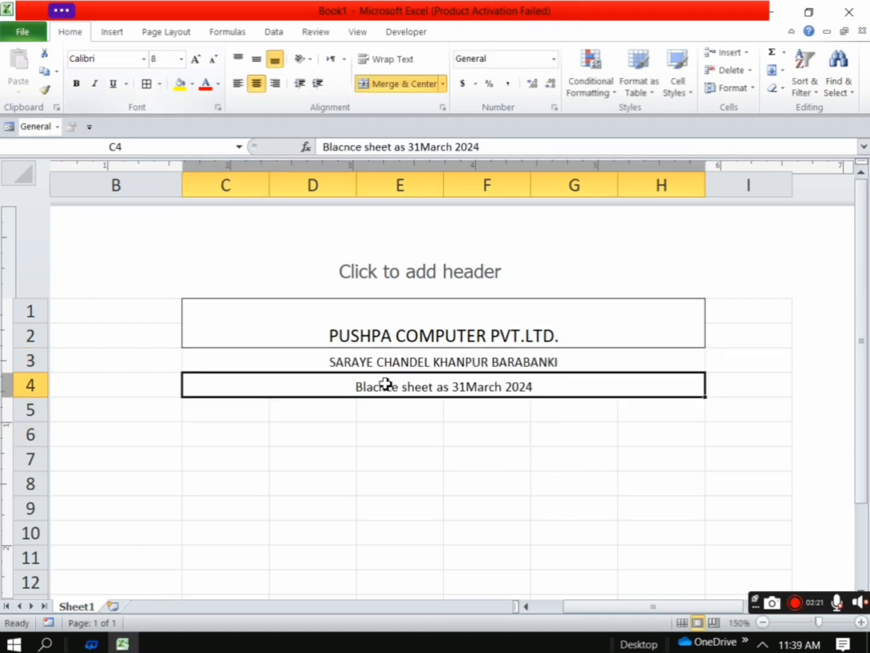
Apply all borders to the merged address and balance sheet date rows, C3:H4
{"action": "left_click", "coordinate": [426, 456]}
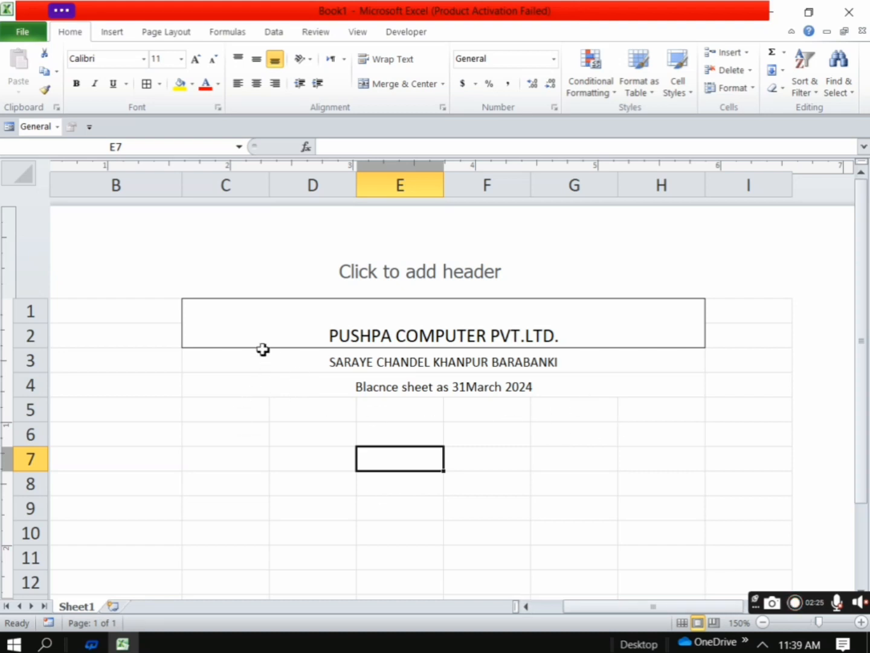
{"action": "left_click_drag", "start_coordinate": [242, 368], "coordinate": [450, 384]}
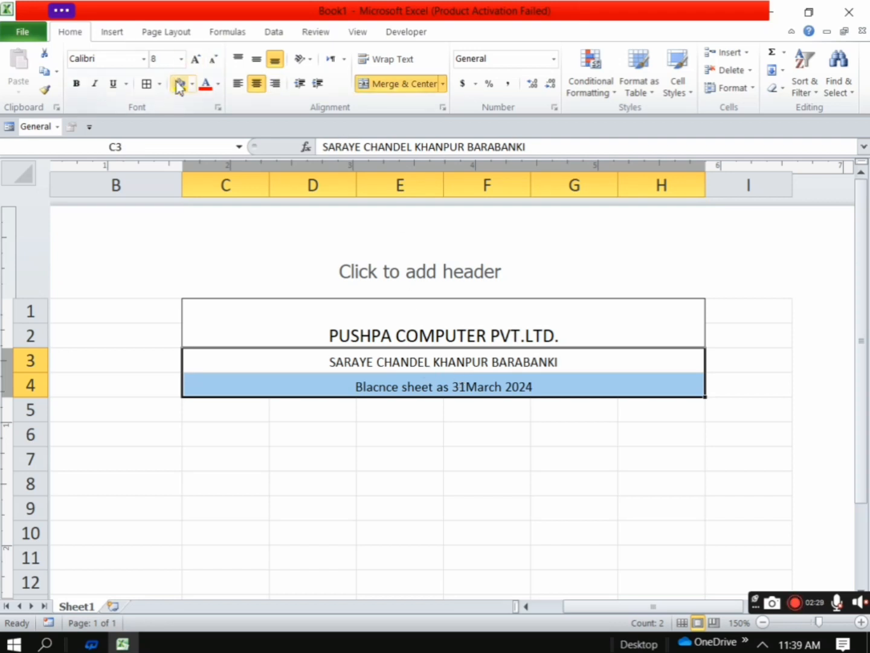
{"action": "left_click", "coordinate": [148, 85]}
{"action": "left_click", "coordinate": [480, 412]}
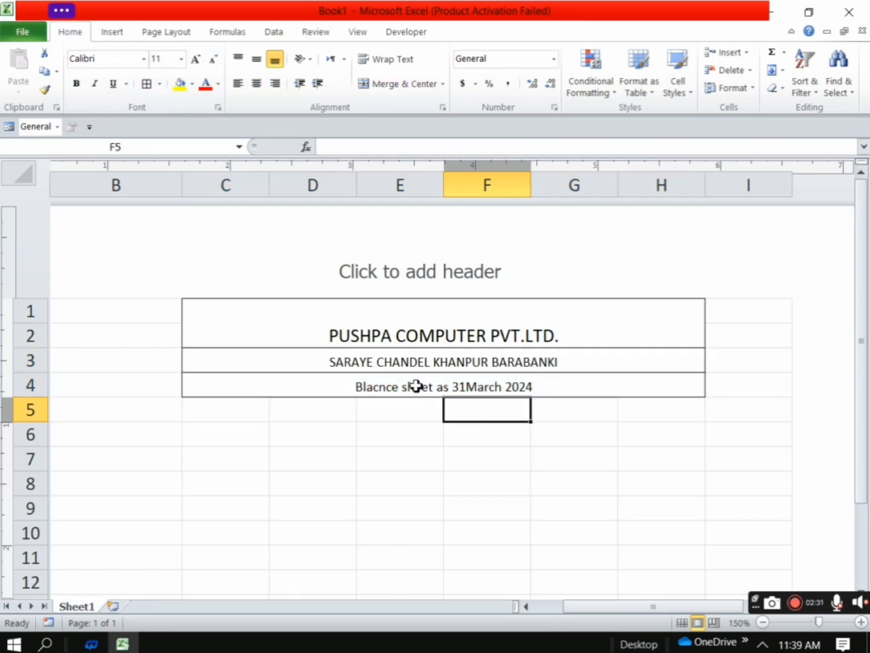
{"action": "left_click", "coordinate": [497, 464]}
Enter the column headings "Liability" in cell C5 and "Rs." in cell D5
{"action": "left_click", "coordinate": [221, 415]}
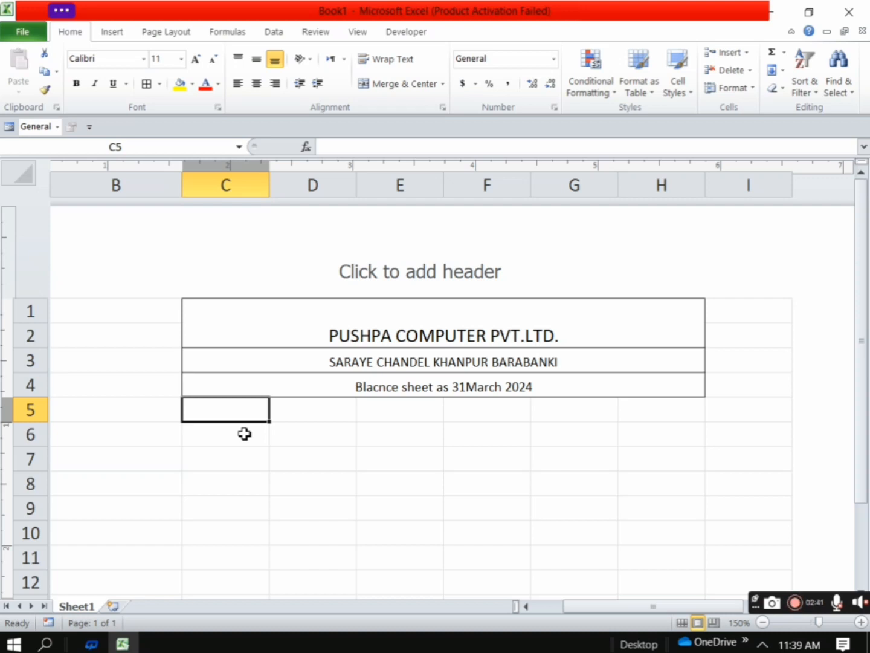
{"action": "type", "text": "L"}
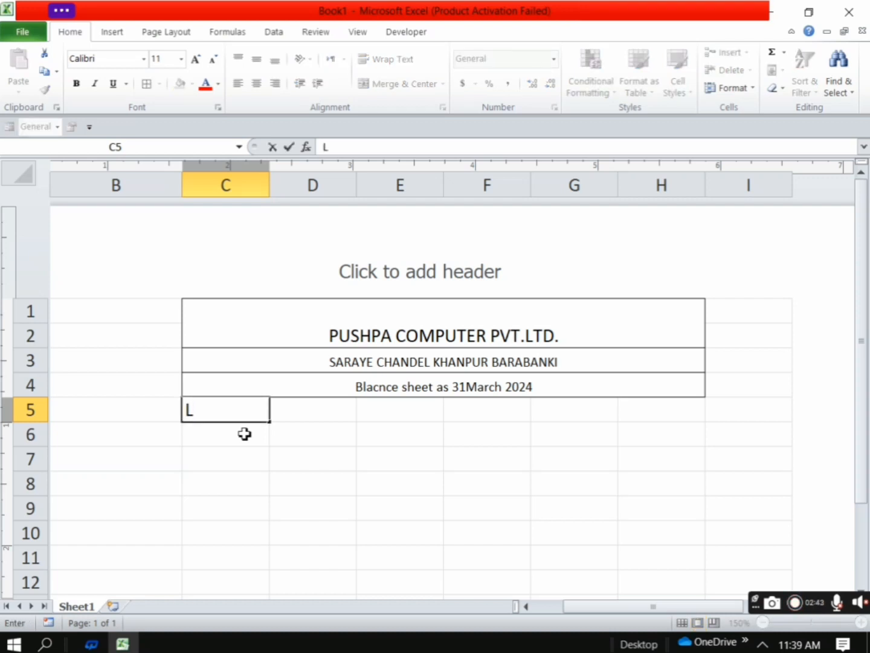
{"action": "type", "text": "iabi"}
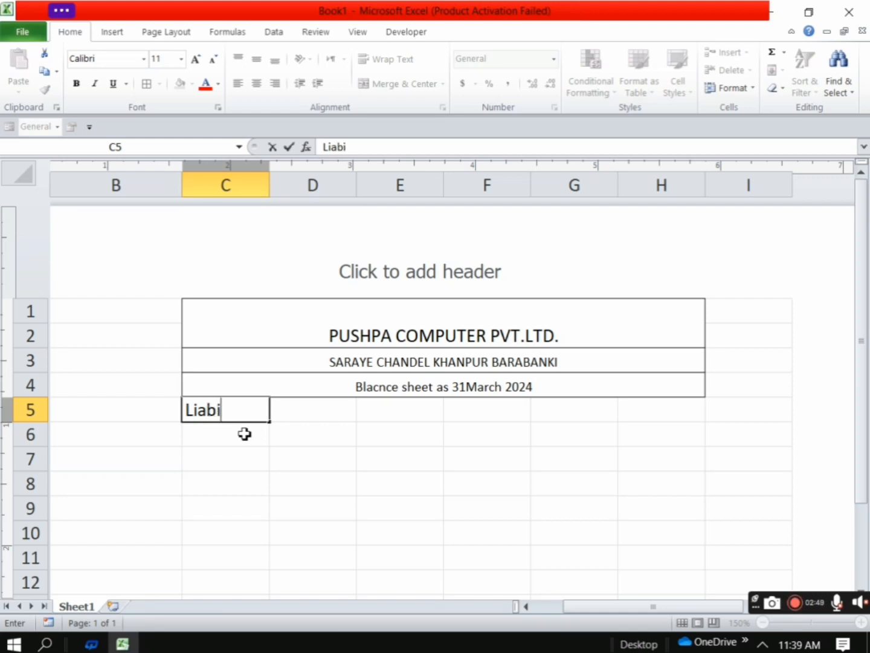
{"action": "type", "text": "lity"}
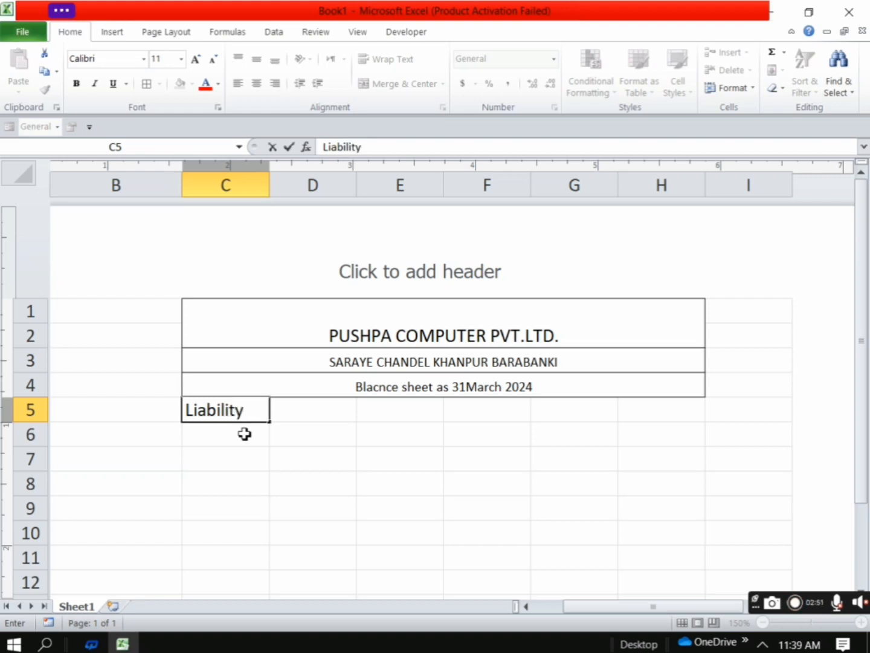
{"action": "left_click", "coordinate": [312, 417]}
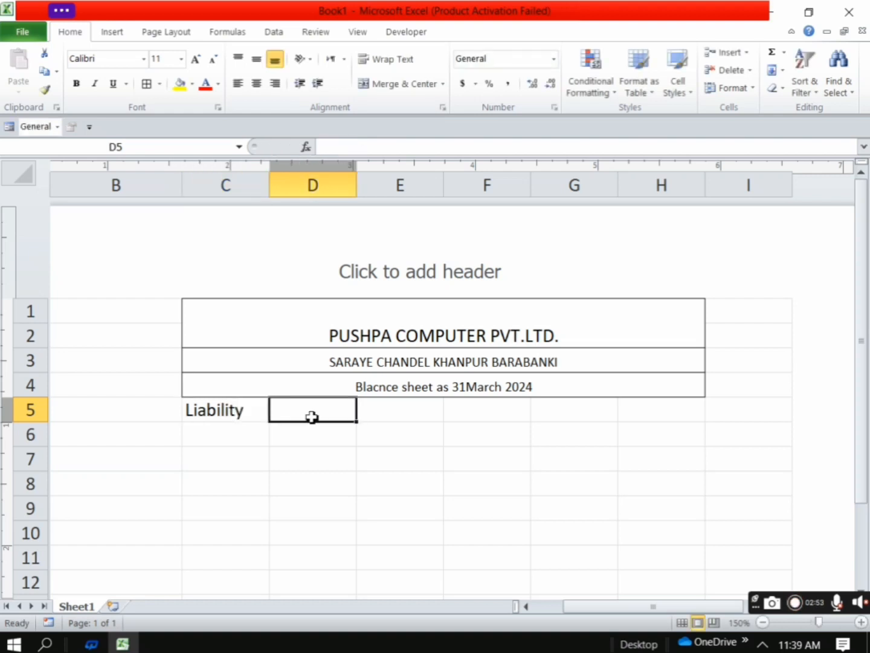
{"action": "type", "text": "R"}
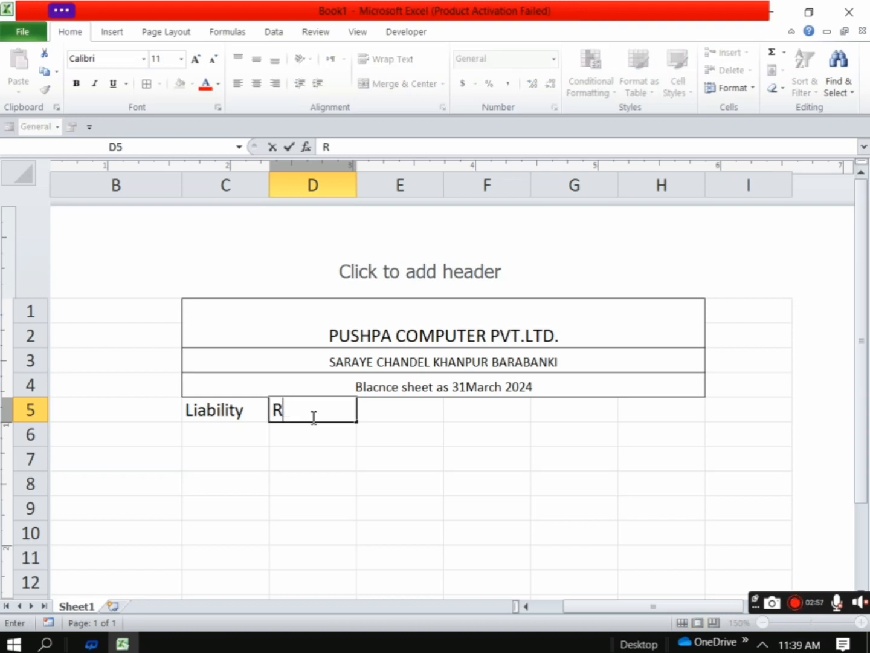
{"action": "type", "text": "s."}
Enter the column headings "Assets" in cell E5 and "Rs." in cell F5
{"action": "left_click", "coordinate": [429, 413]}
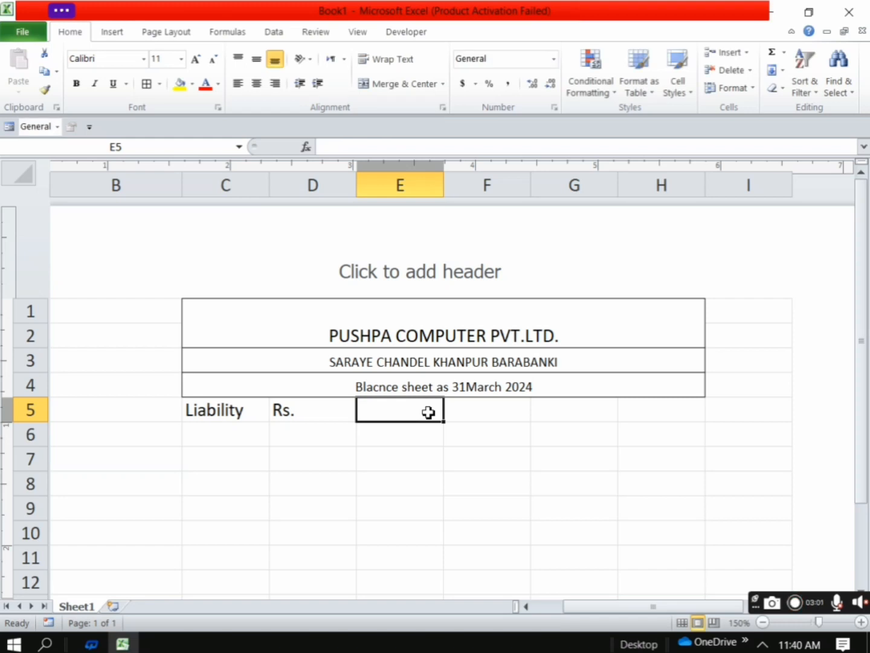
{"action": "type", "text": "Asse"}
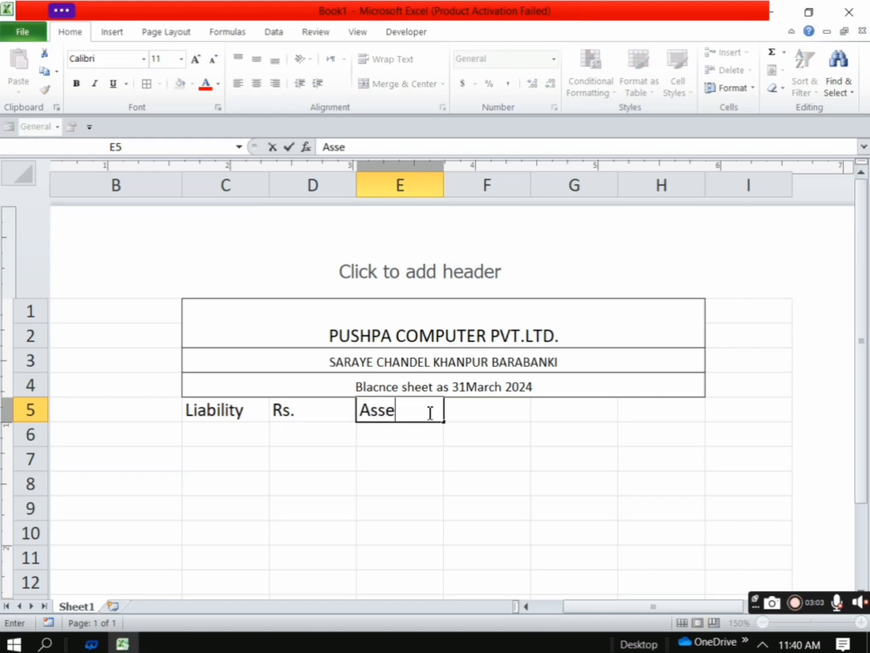
{"action": "type", "text": "ts"}
{"action": "left_click", "coordinate": [506, 414]}
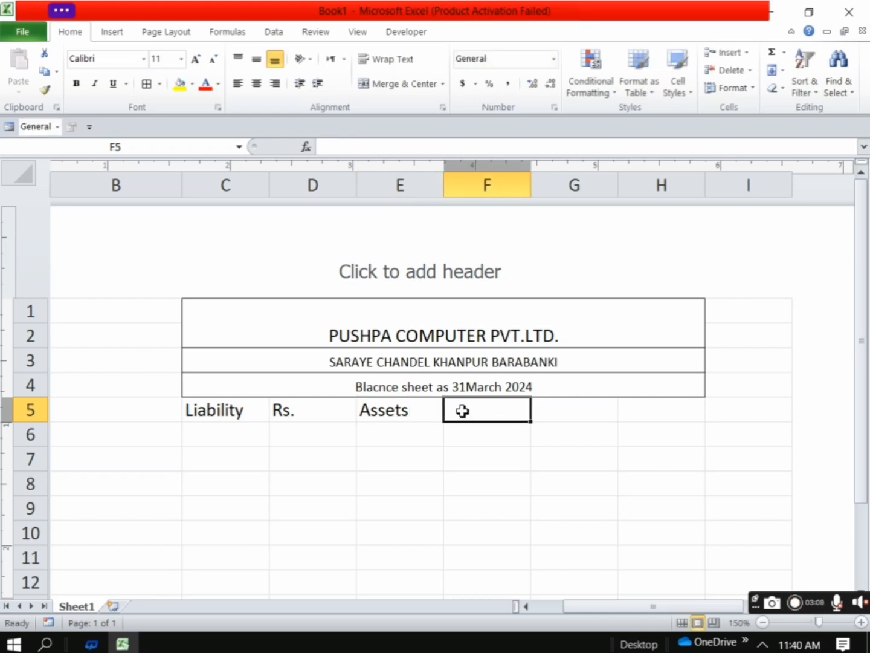
{"action": "type", "text": "Rs."}
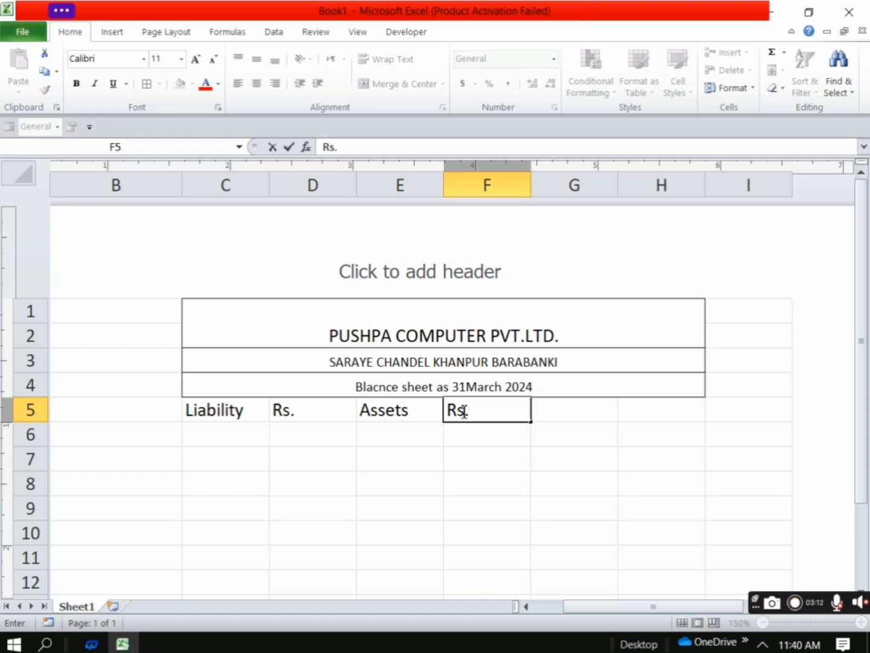
{"action": "left_click", "coordinate": [417, 478]}
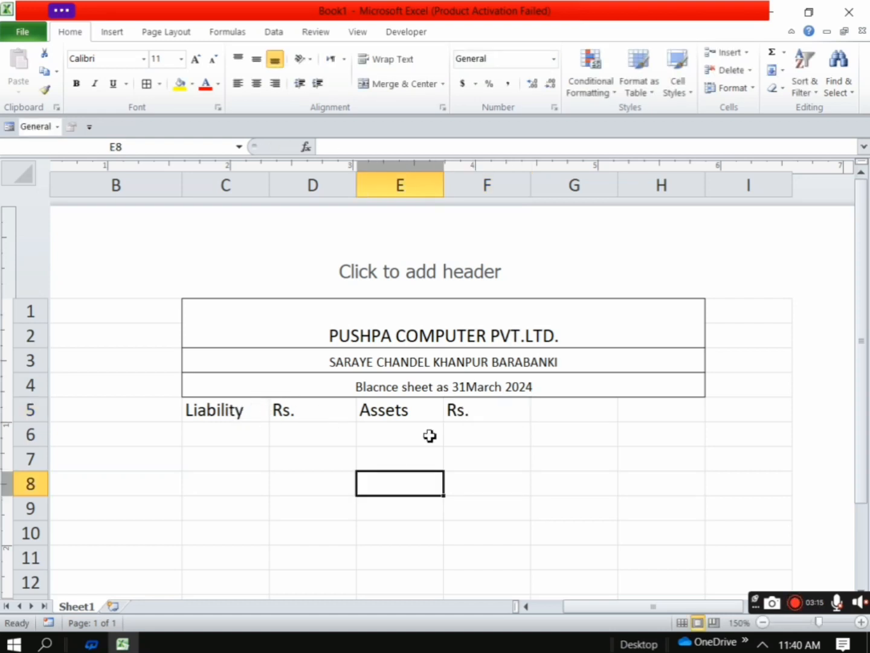
Enter the liability item "capital" in cell C6 with the amount 500000 in cell D6
{"action": "left_click", "coordinate": [211, 431]}
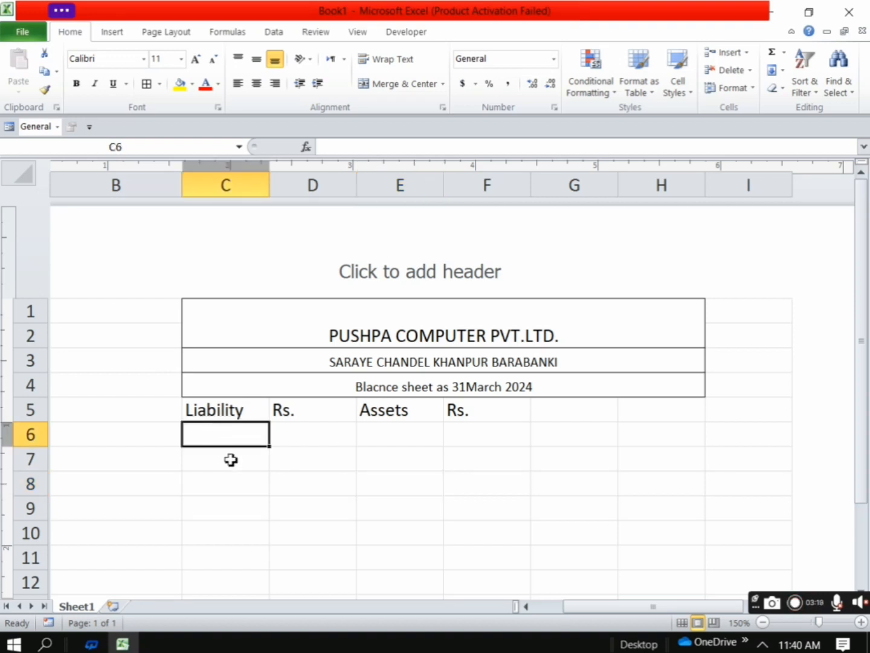
{"action": "type", "text": "cap"}
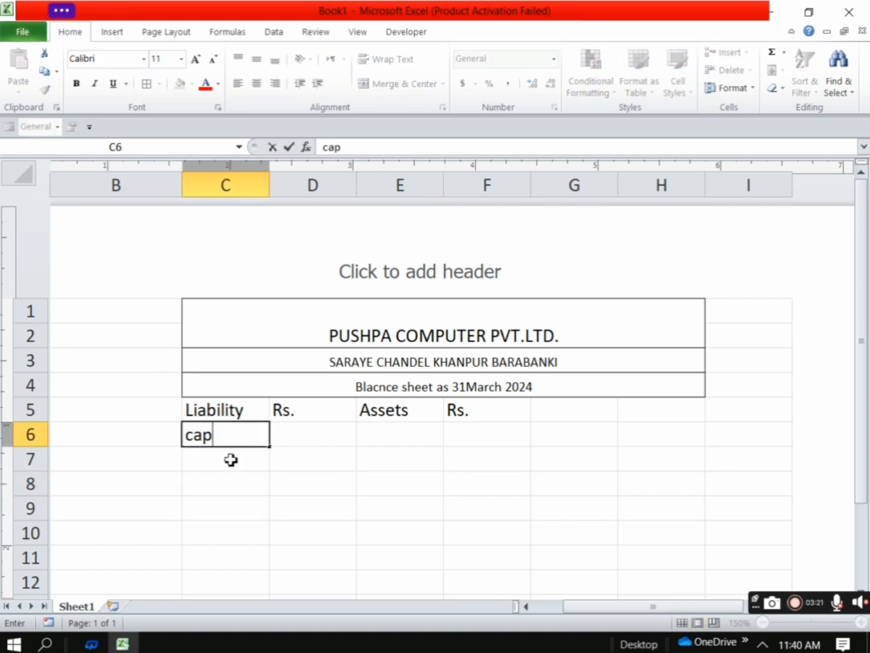
{"action": "type", "text": "ita"}
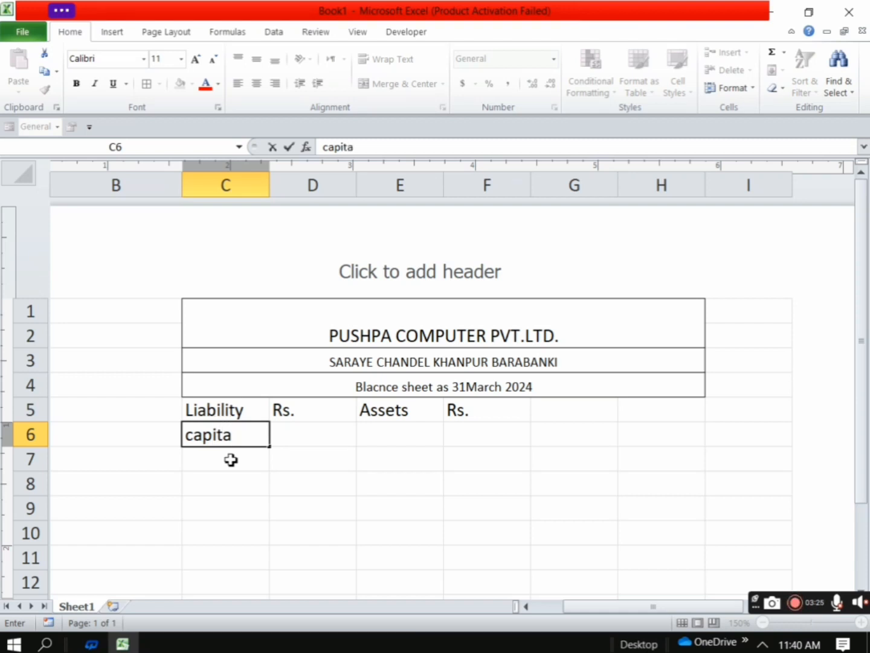
{"action": "type", "text": "l"}
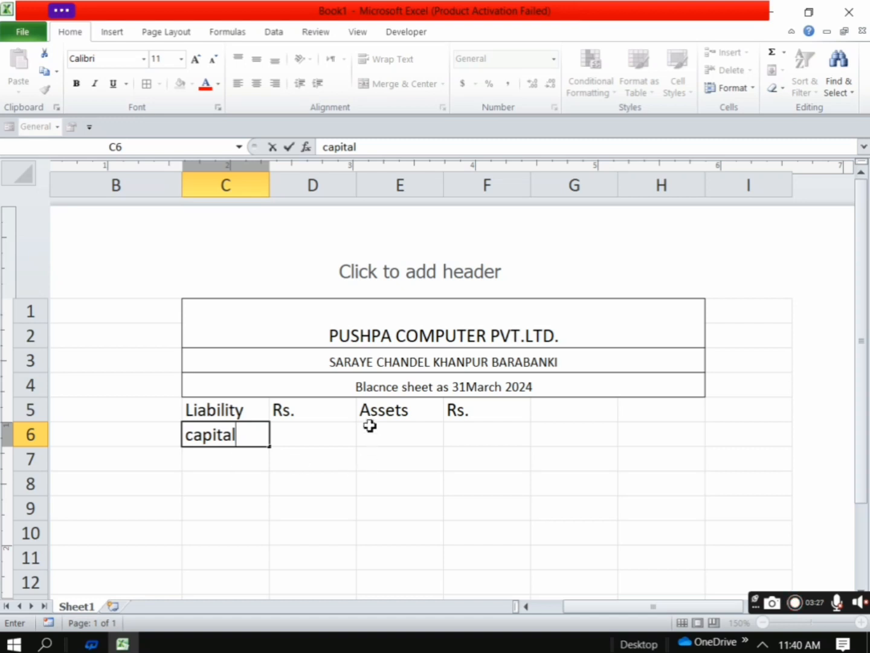
{"action": "left_click", "coordinate": [327, 436]}
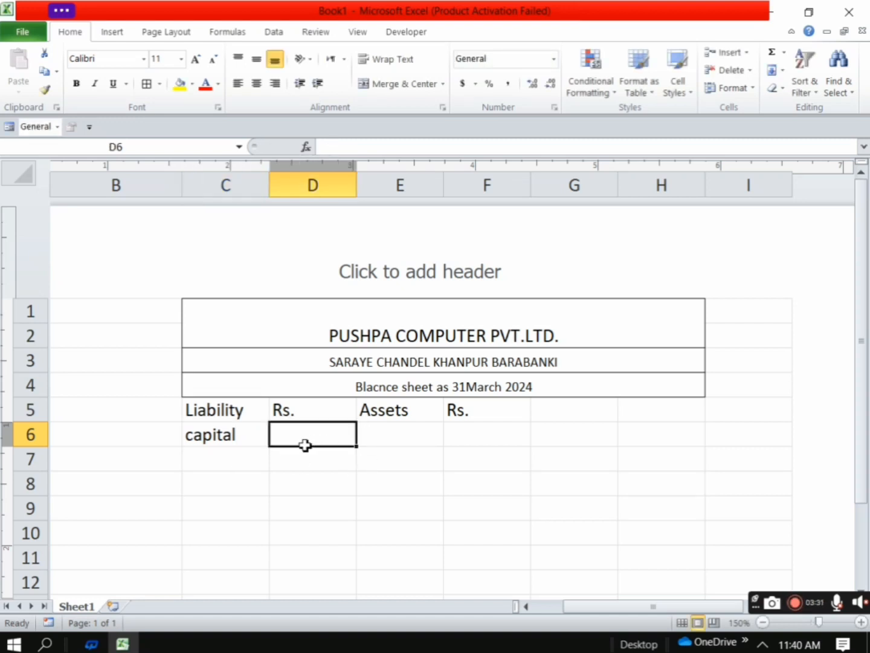
{"action": "type", "text": "5"}
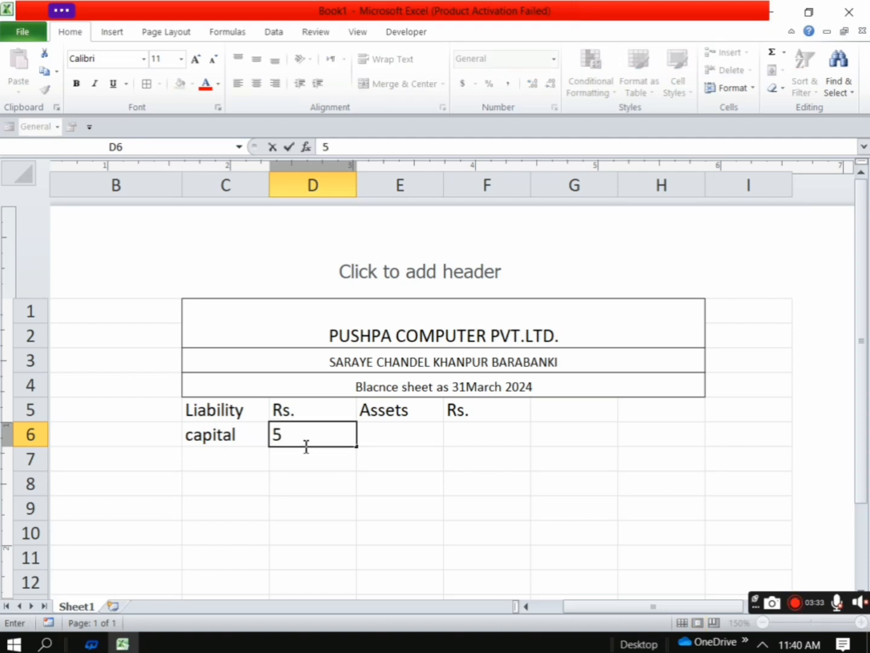
{"action": "type", "text": "00000"}
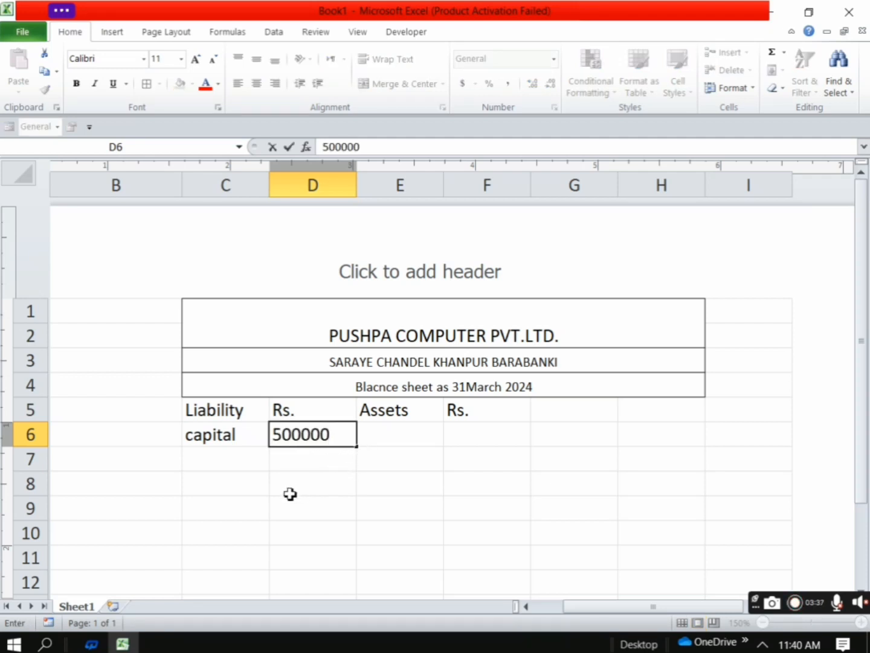
{"action": "left_click", "coordinate": [205, 478]}
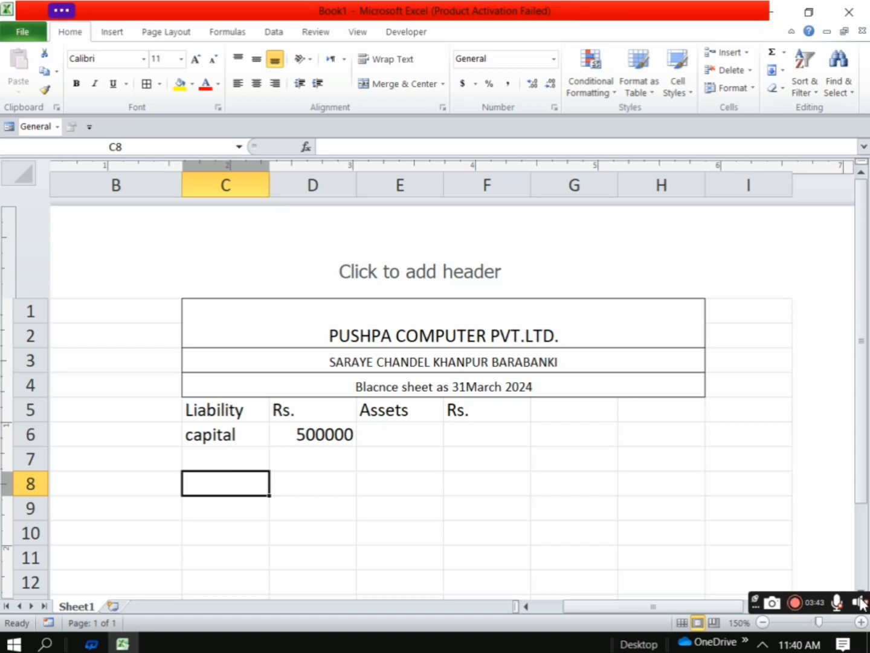
{"action": "left_click", "coordinate": [801, 611]}
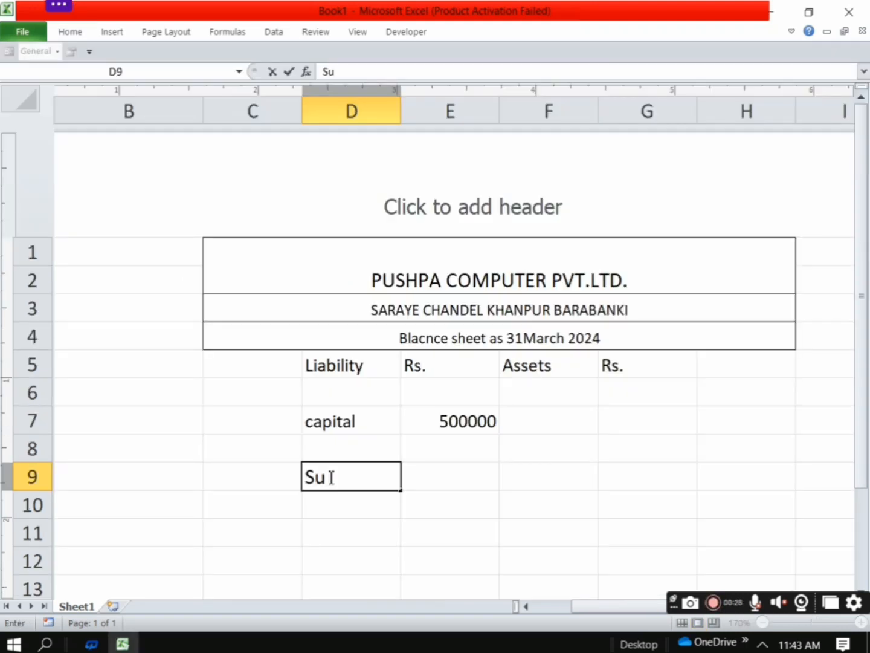
Enter the liability item "Secured Loan" in cell D9
{"action": "key", "text": "BackSpace"}
{"action": "type", "text": "ecur"}
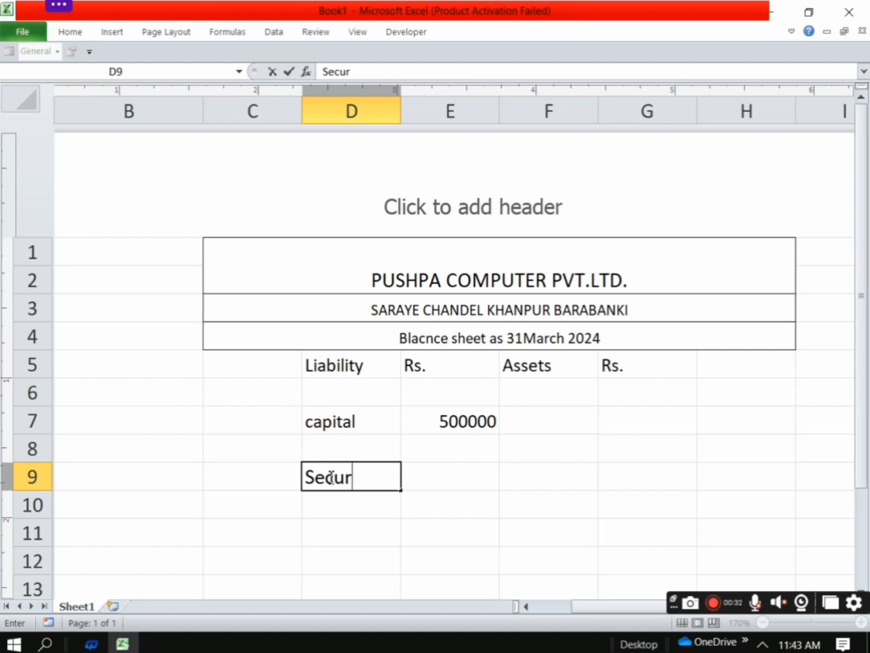
{"action": "type", "text": "ed Loan"}
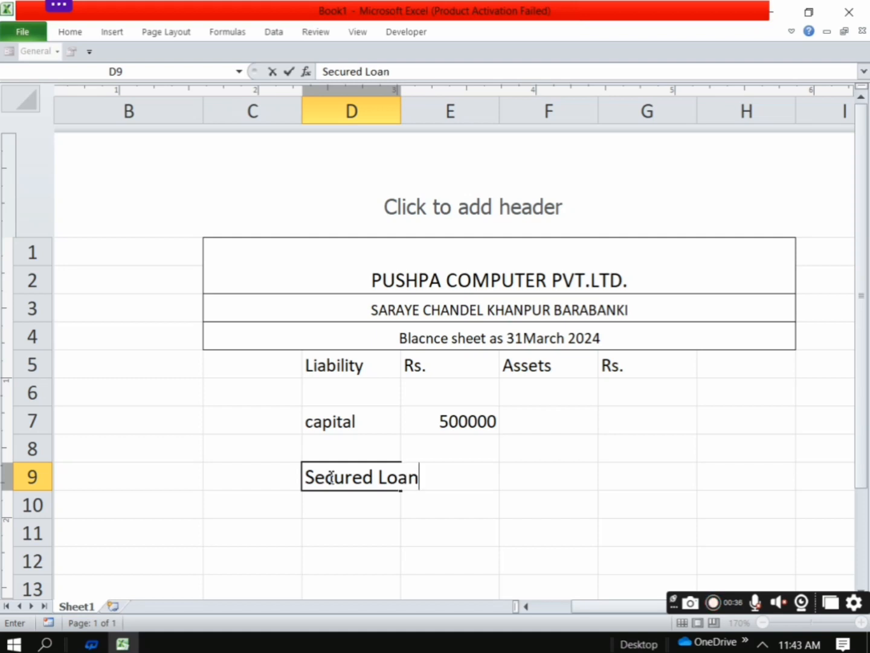
{"action": "left_click", "coordinate": [331, 516]}
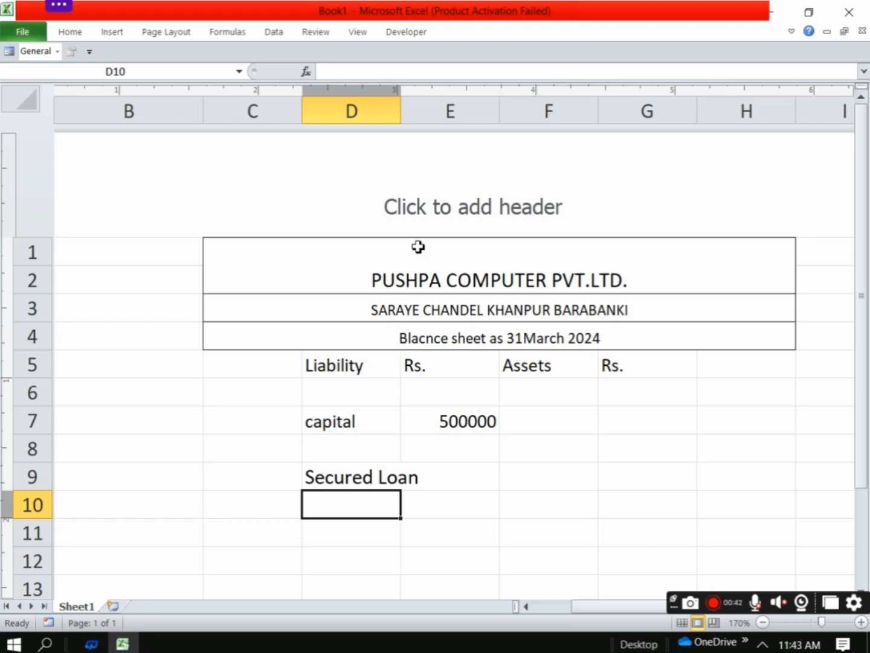
AutoFit the widths of columns D and E to their contents
{"action": "left_click_drag", "start_coordinate": [399, 107], "coordinate": [410, 108]}
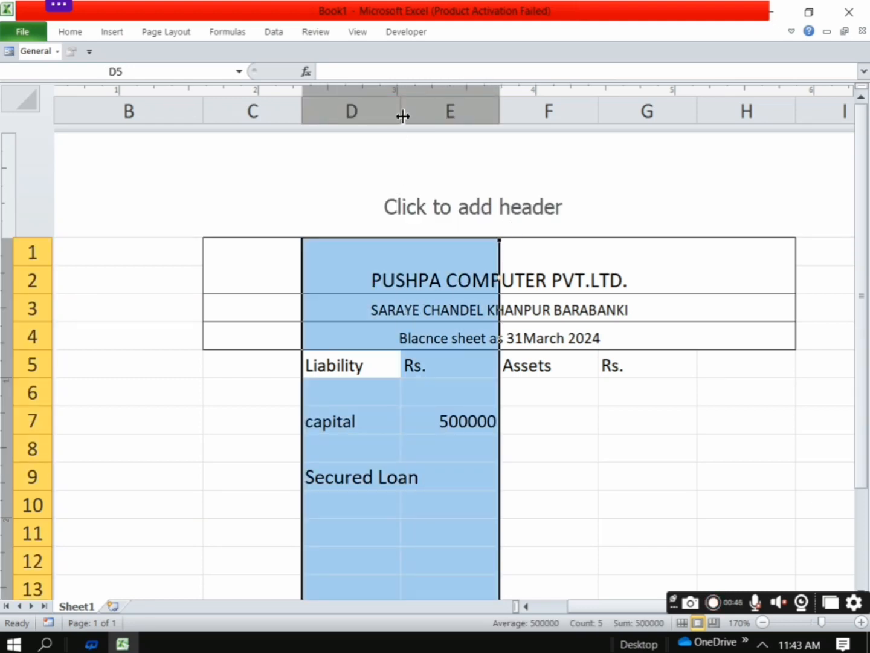
{"action": "double_click", "coordinate": [402, 114]}
{"action": "left_click", "coordinate": [416, 470]}
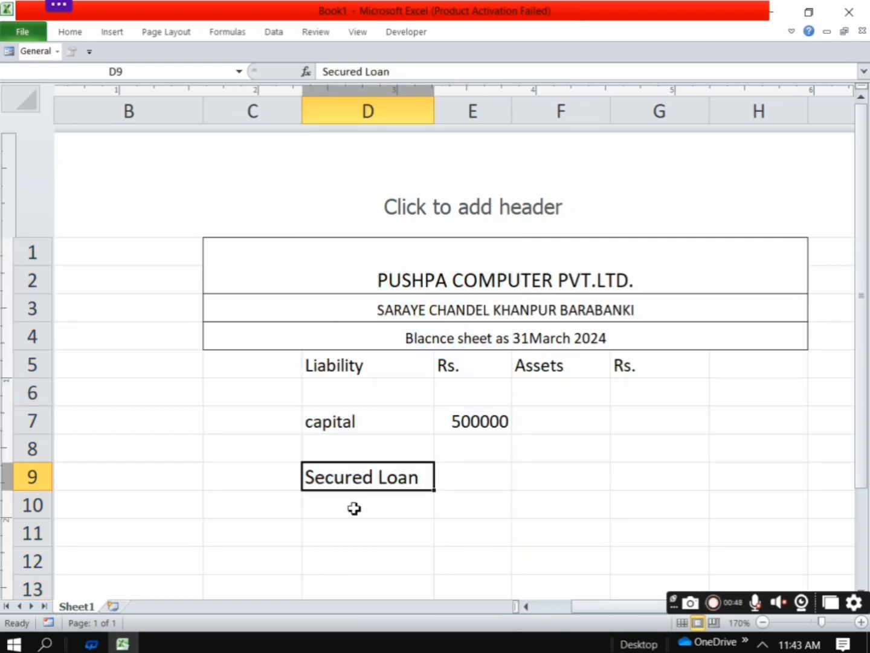
Enter the Secured Loan amount 250000 in cell E9
{"action": "left_click", "coordinate": [340, 535]}
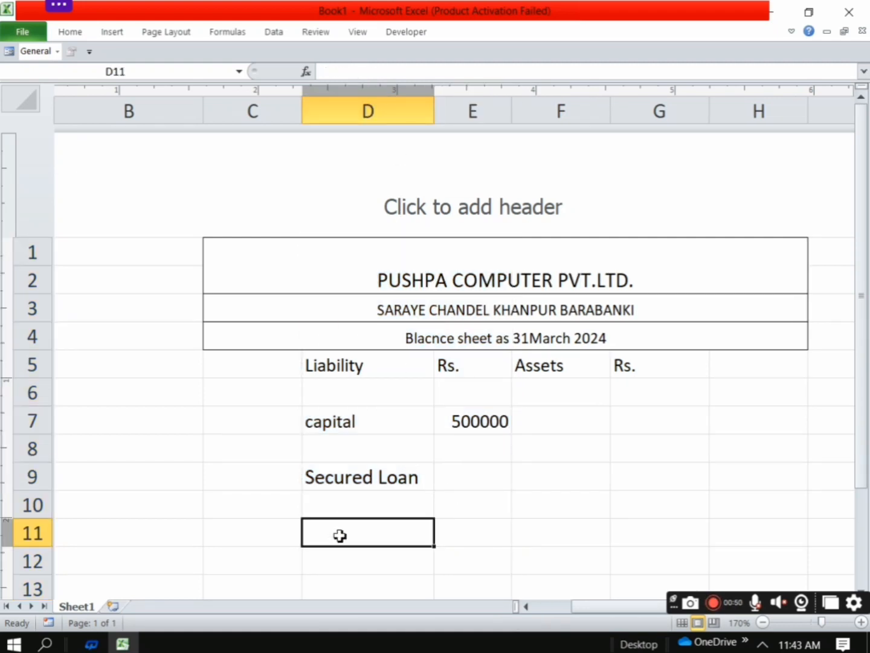
{"action": "left_click", "coordinate": [452, 474]}
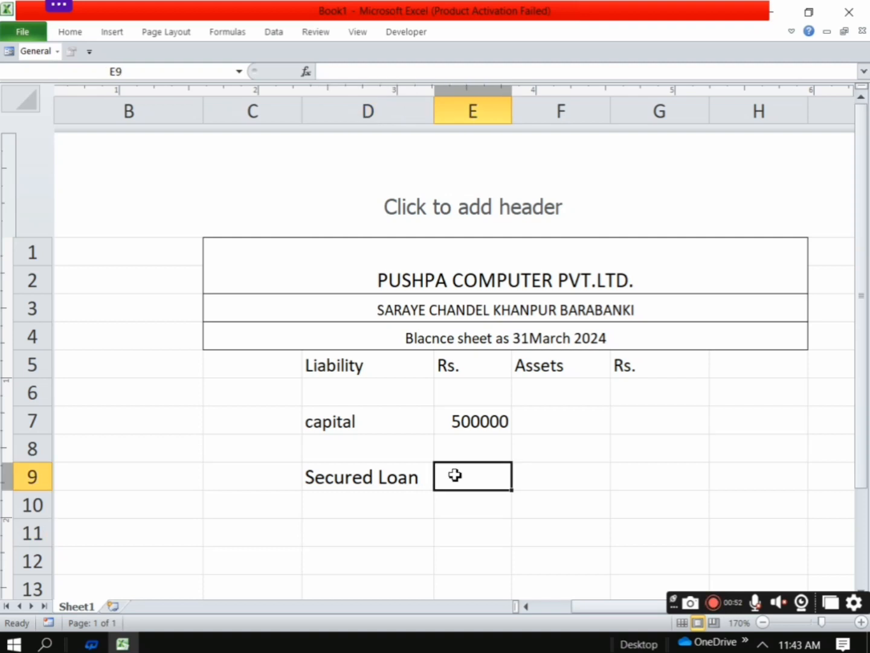
{"action": "type", "text": "2"}
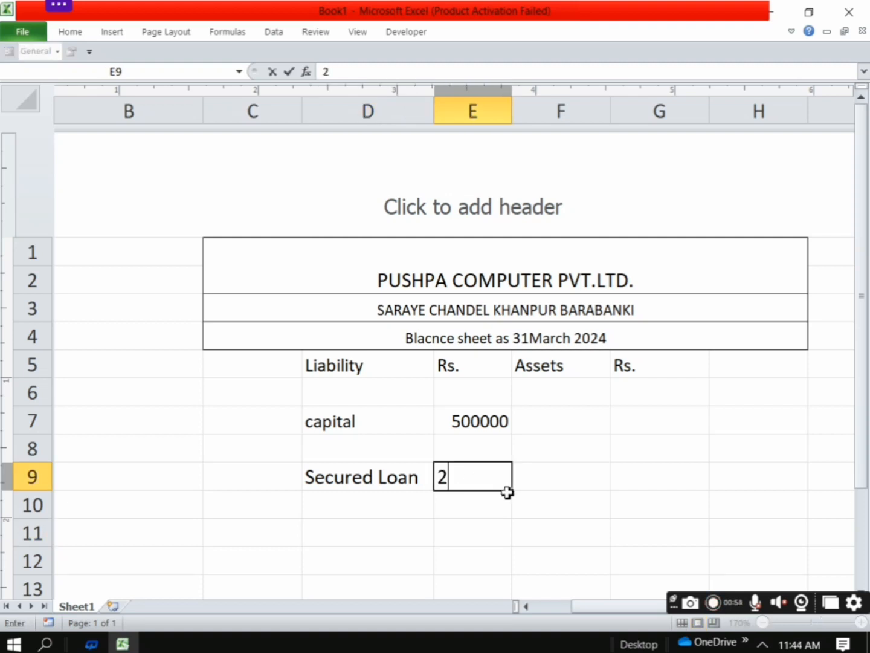
{"action": "type", "text": "50000"}
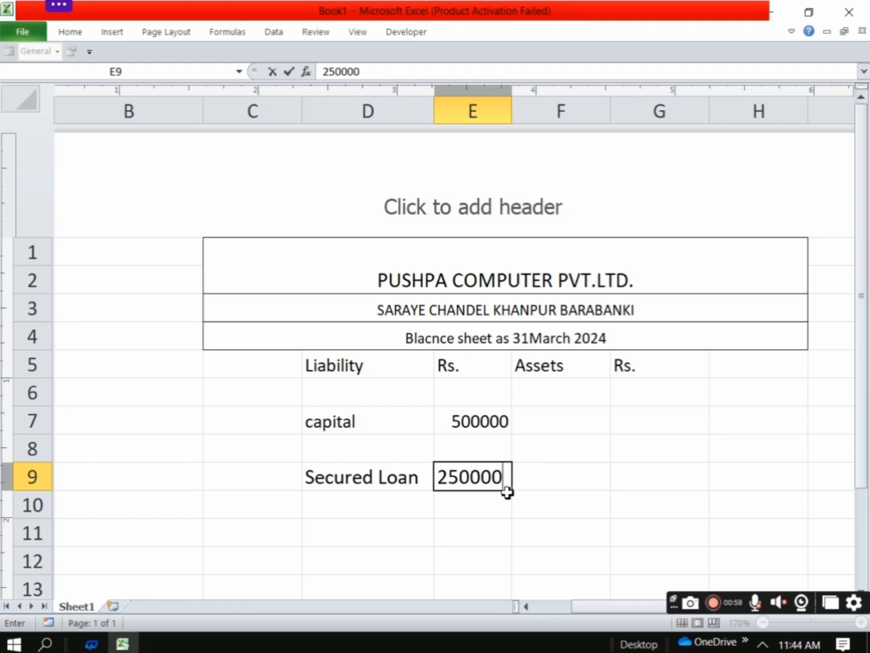
Enter the liability item "Unsecured Loan" in cell D11
{"action": "left_click", "coordinate": [328, 534]}
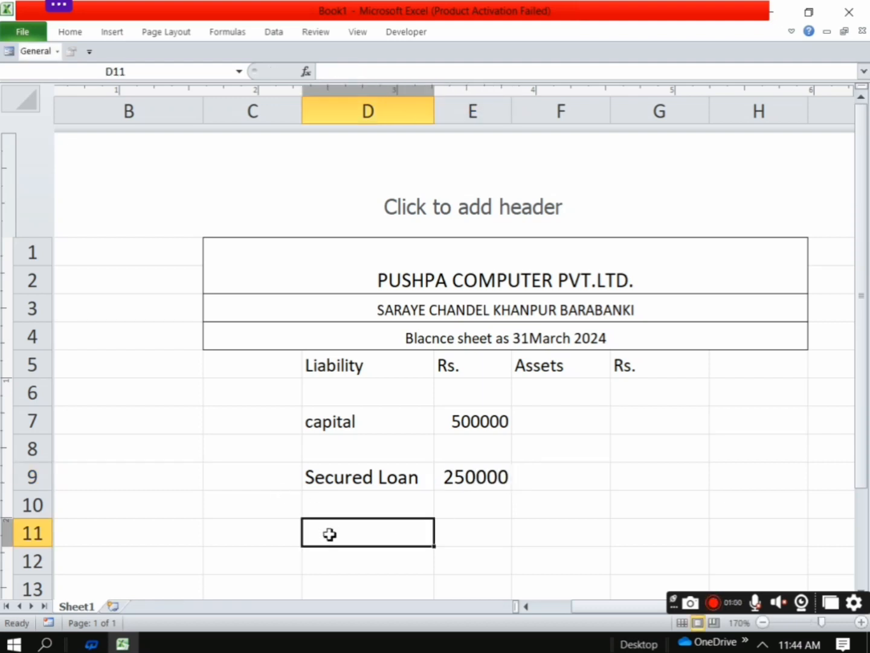
{"action": "type", "text": "Un"}
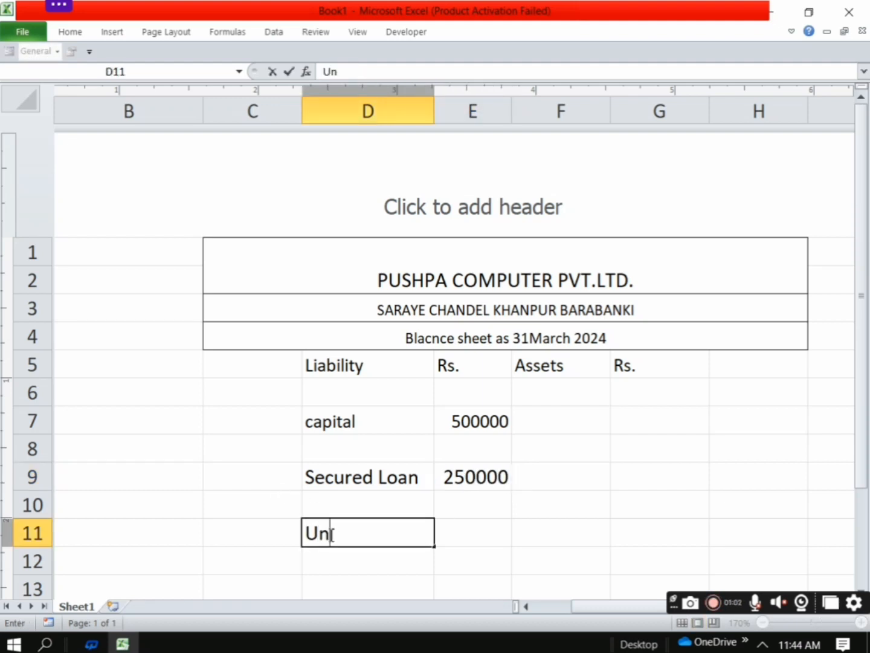
{"action": "type", "text": "secu"}
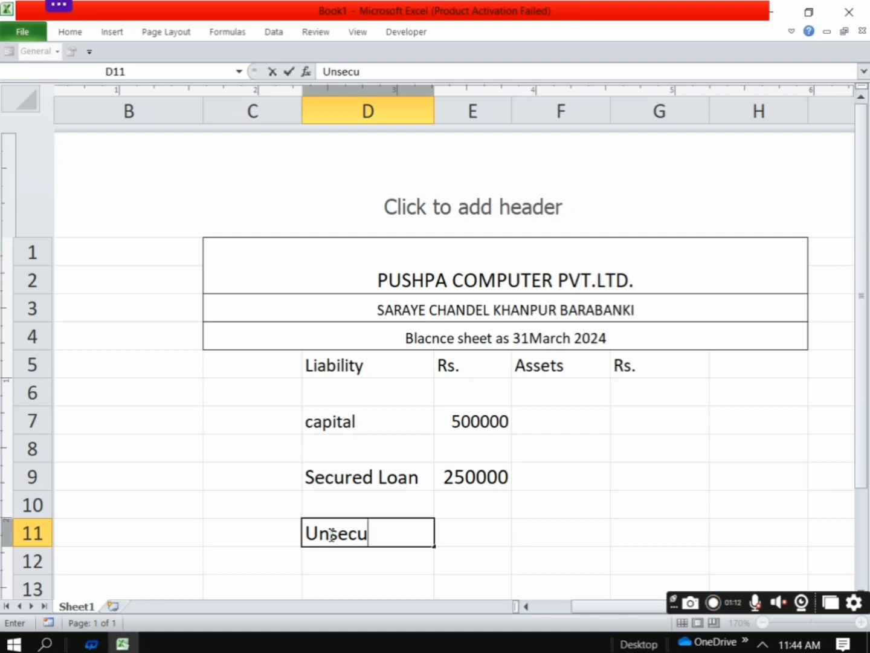
{"action": "type", "text": "red "}
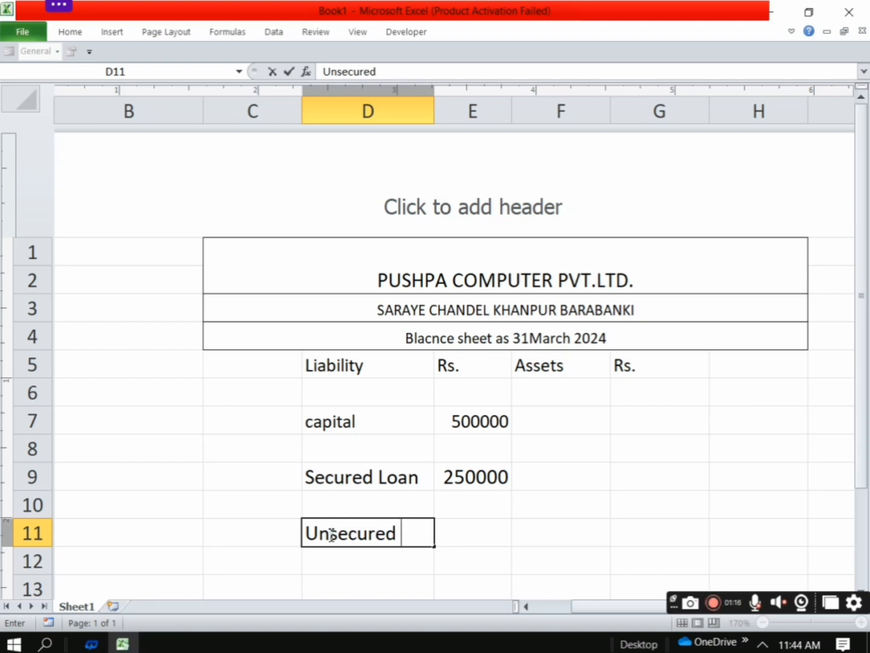
{"action": "type", "text": "Loan"}
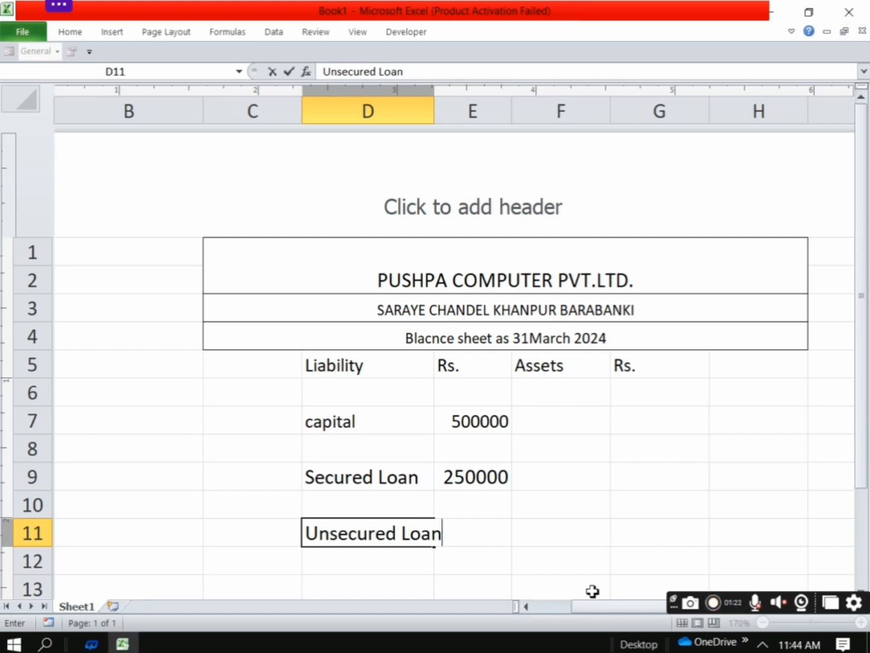
Enter the Unsecured Loan amount 400000 in cell E11 and widen column D to fit the full label
{"action": "left_click", "coordinate": [497, 533]}
{"action": "left_click", "coordinate": [599, 533]}
{"action": "left_click", "coordinate": [476, 535]}
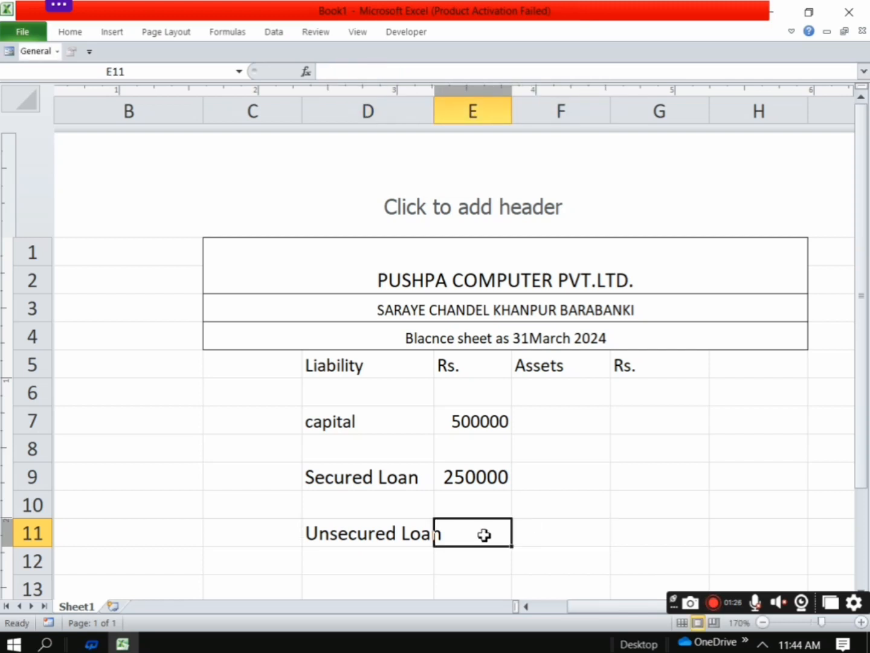
{"action": "type", "text": "4"}
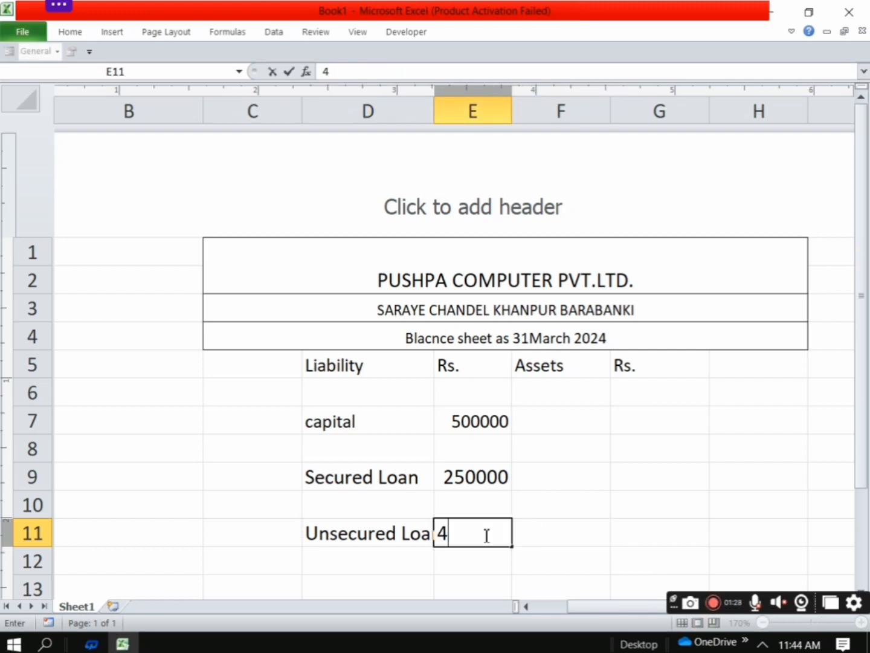
{"action": "type", "text": "0000"}
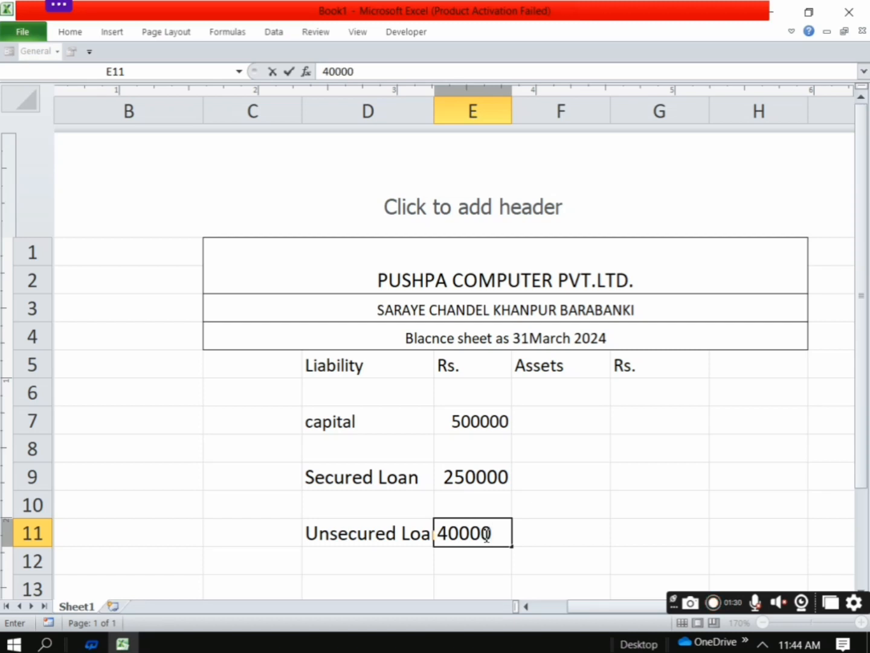
{"action": "type", "text": "0"}
{"action": "left_click", "coordinate": [432, 109]}
{"action": "left_click_drag", "start_coordinate": [433, 108], "coordinate": [460, 109]}
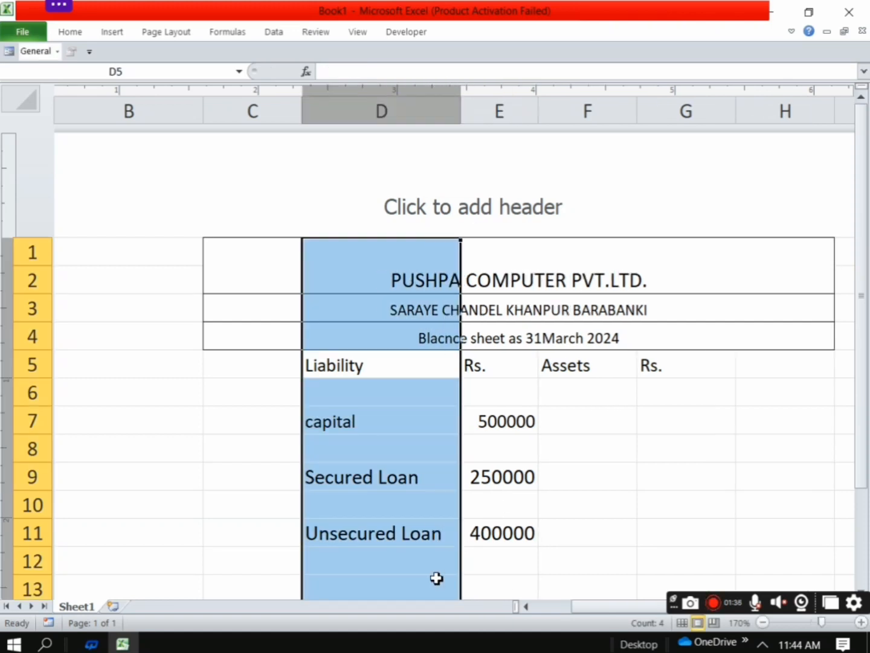
Enter the liability item "current Liability" in cell D13
{"action": "left_click", "coordinate": [411, 580]}
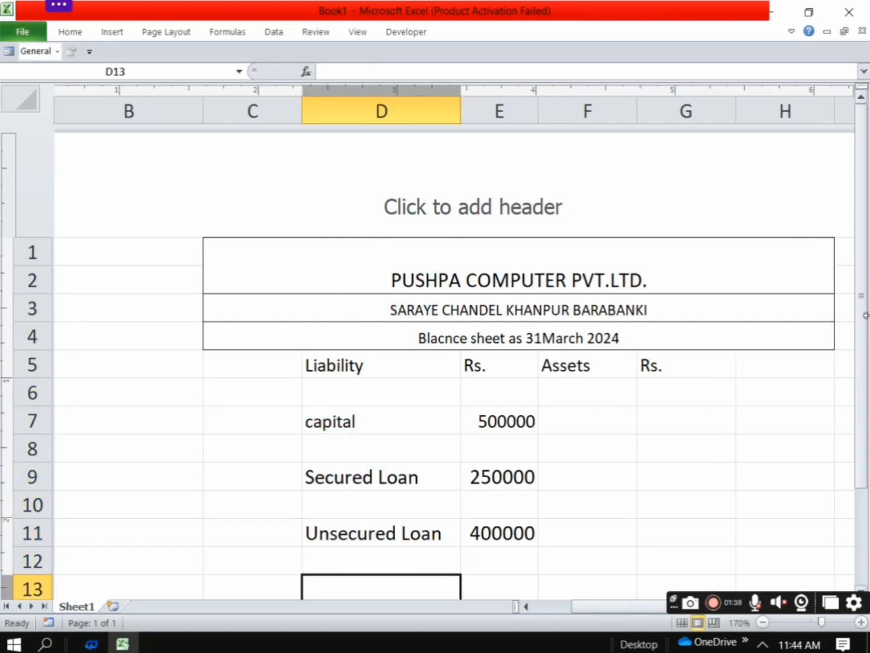
{"action": "left_click_drag", "start_coordinate": [866, 332], "coordinate": [866, 358]}
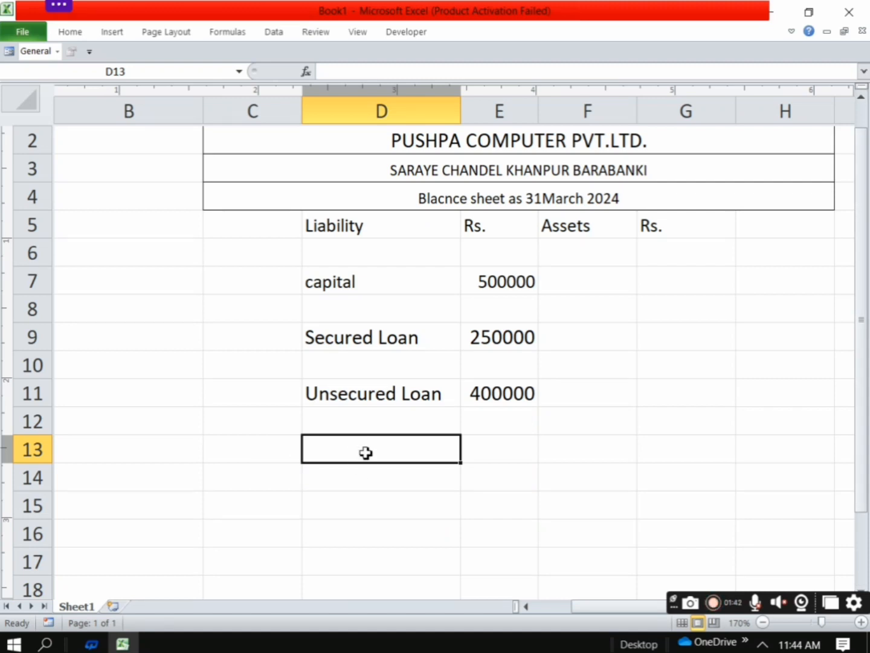
{"action": "type", "text": "cu"}
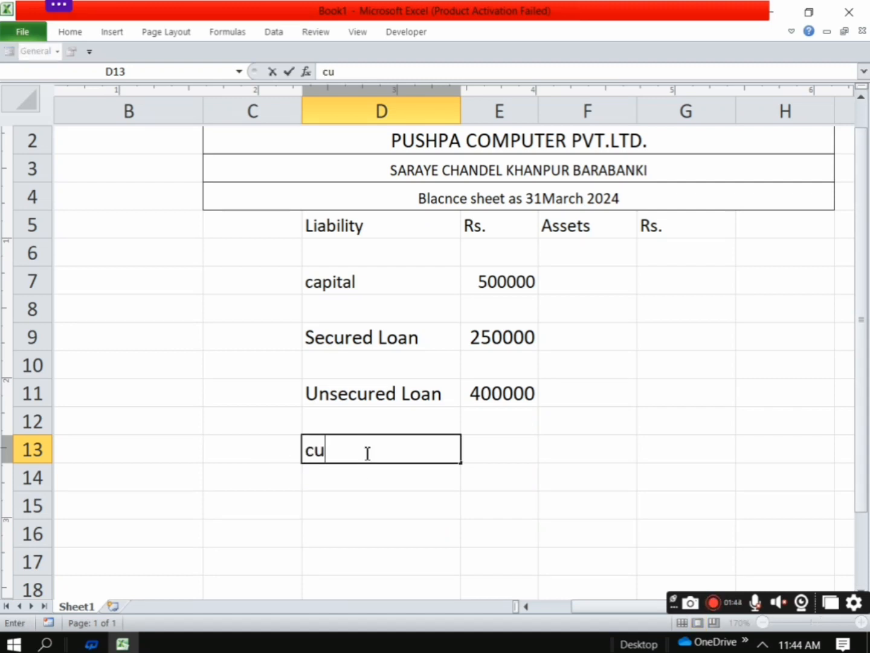
{"action": "type", "text": "rrent"}
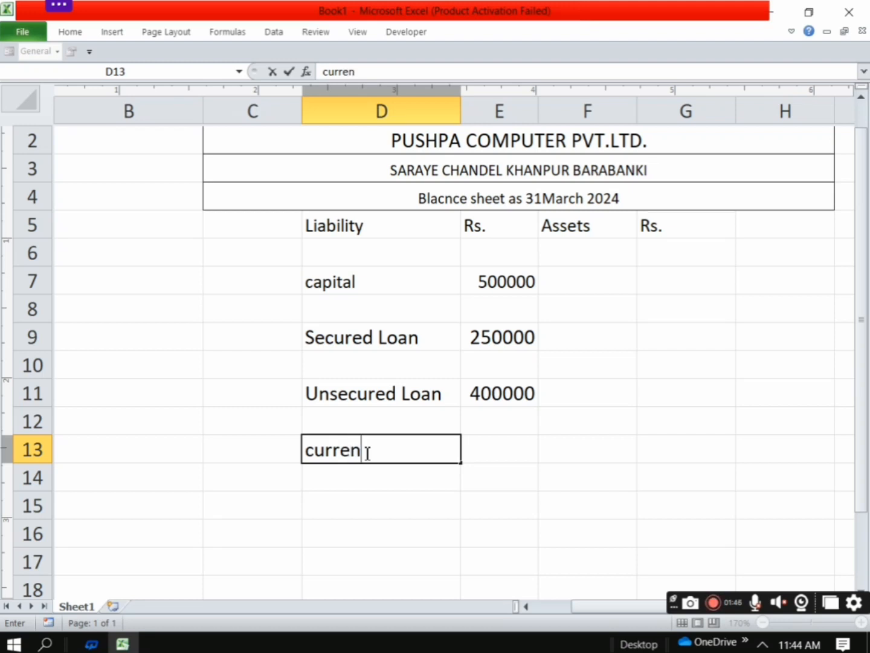
{"action": "type", "text": "L"}
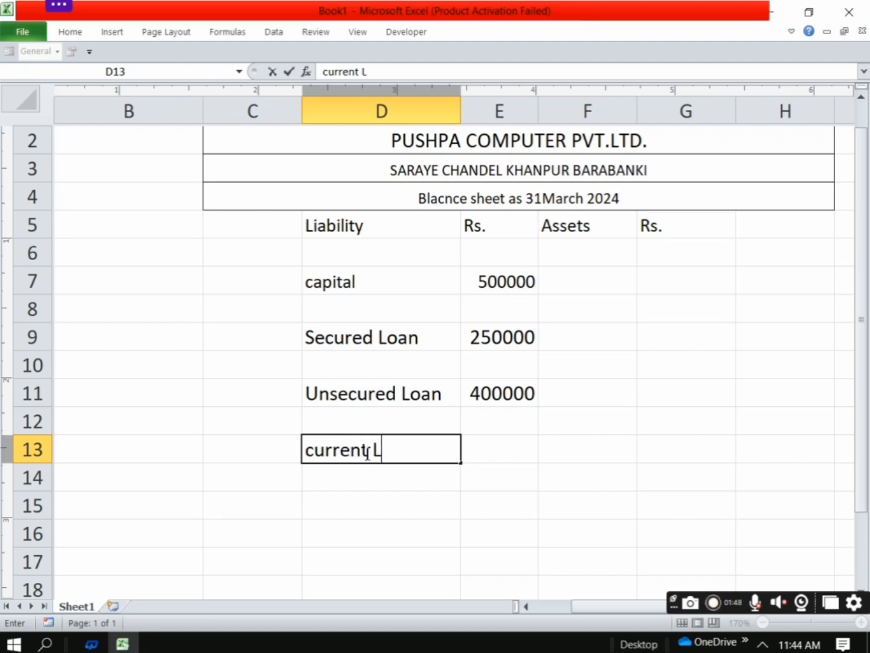
{"action": "type", "text": "iab"}
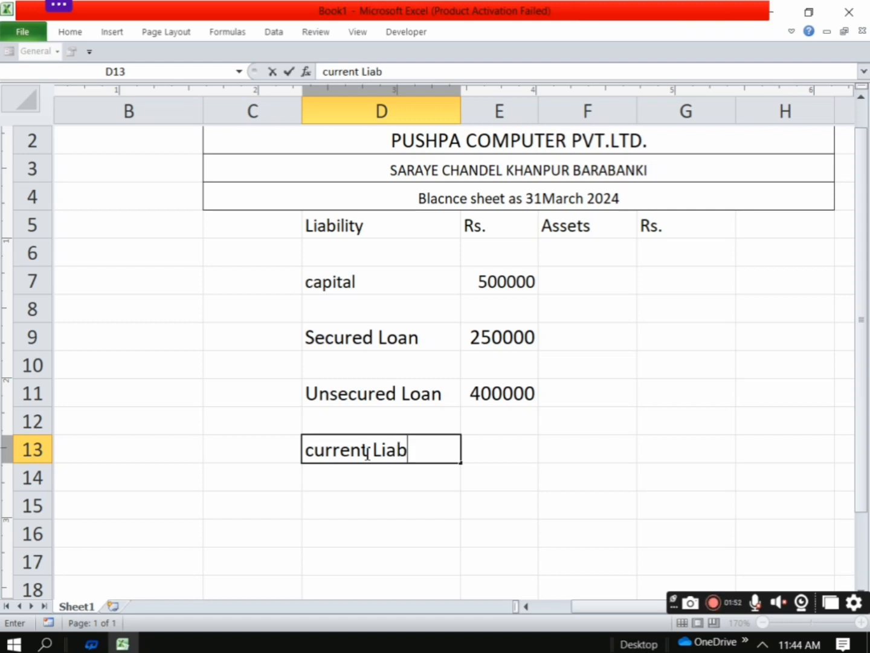
{"action": "type", "text": "ilit"}
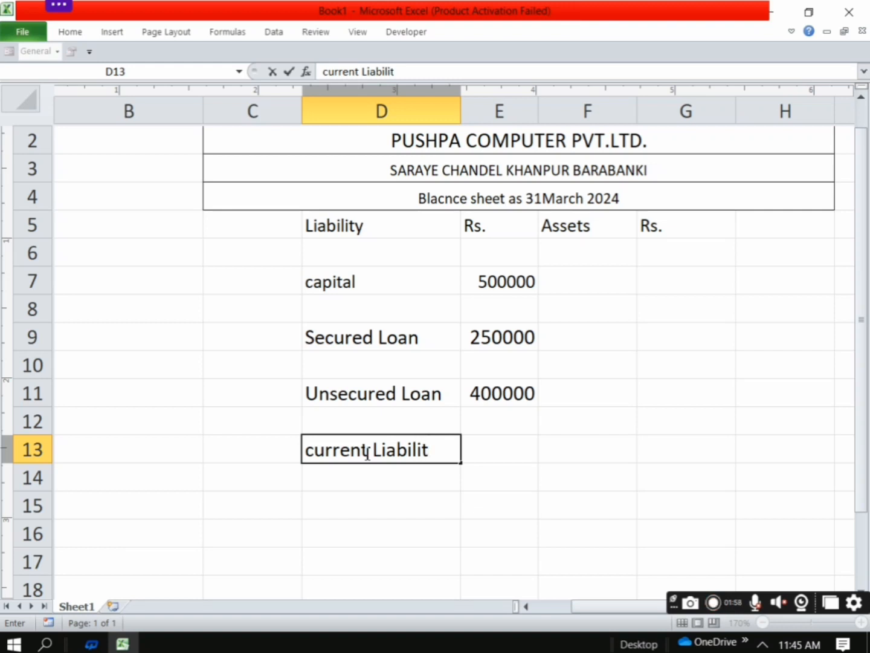
{"action": "type", "text": "y"}
Enter the current Liability amount 200000 in cell E13
{"action": "left_click", "coordinate": [488, 450]}
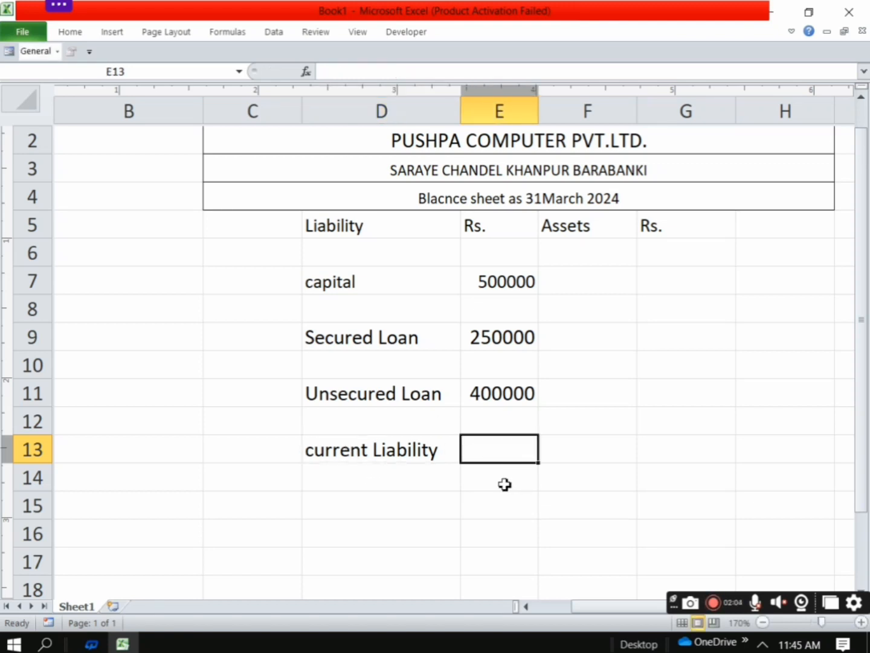
{"action": "type", "text": "200"}
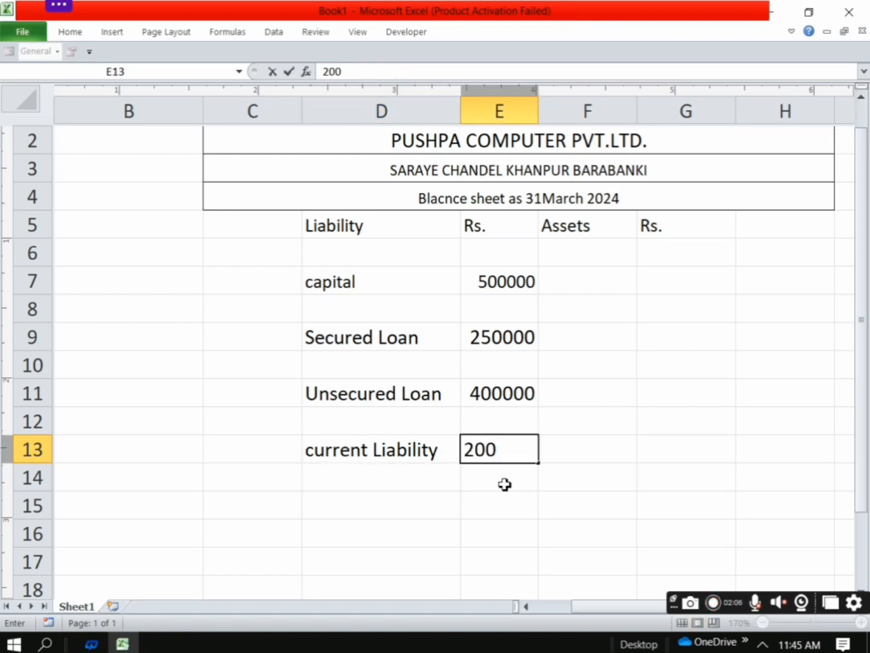
{"action": "type", "text": "000"}
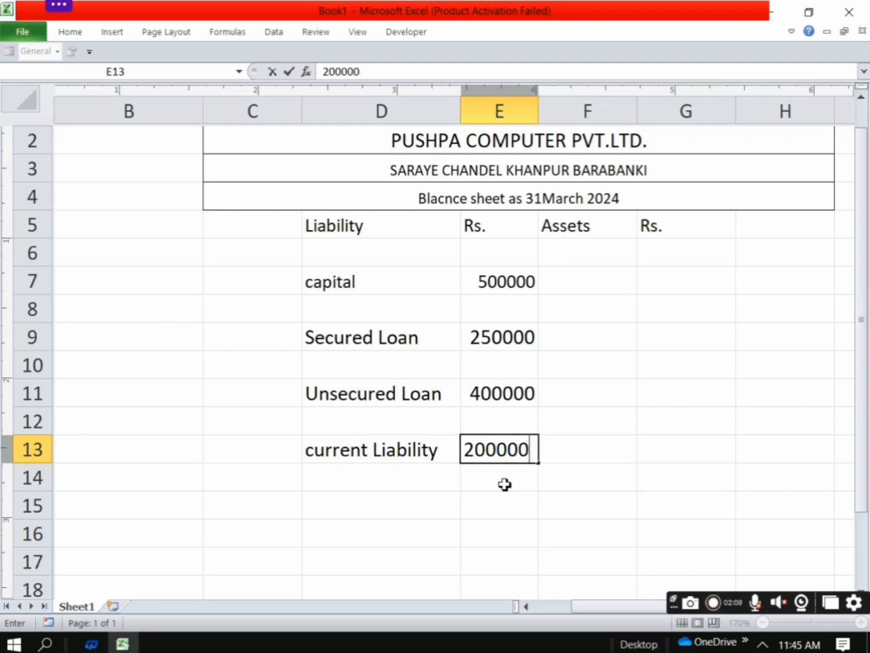
Enter the total row label "Tolat" in cell D15
{"action": "left_click", "coordinate": [327, 499]}
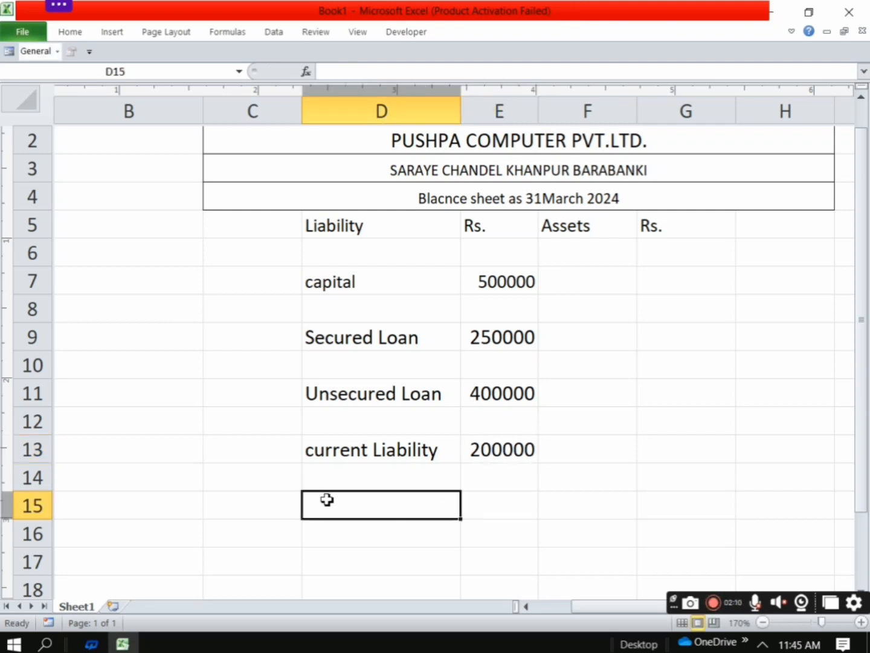
{"action": "type", "text": "t"}
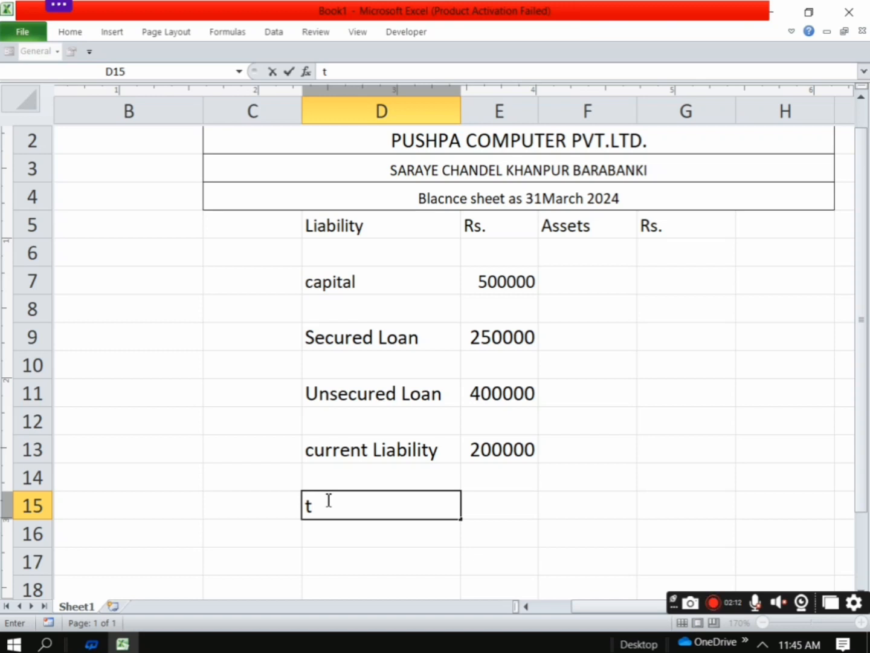
{"action": "key", "text": "BackSpace"}
{"action": "type", "text": "Tolat"}
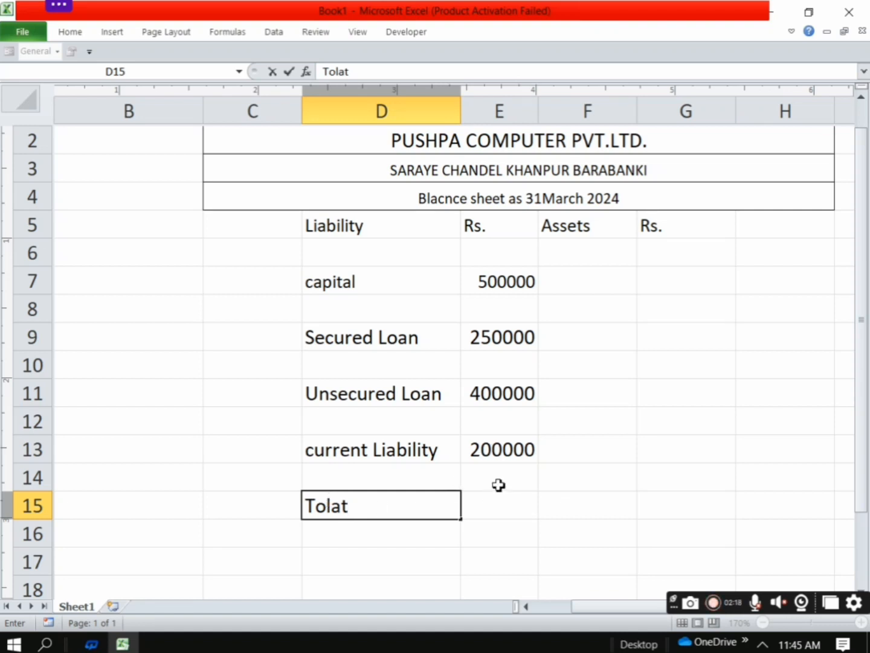
Total the liability amounts from E7 down into cell E15 with AutoSum and widen column E to fit the full total
{"action": "left_click", "coordinate": [499, 505]}
{"action": "left_click_drag", "start_coordinate": [502, 281], "coordinate": [511, 502]}
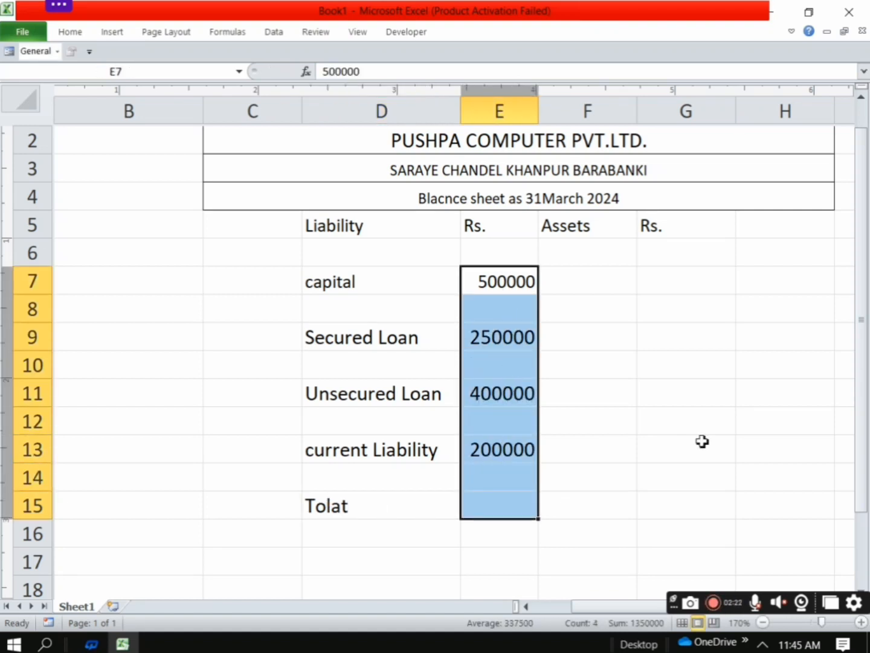
{"action": "key", "text": "alt+equal"}
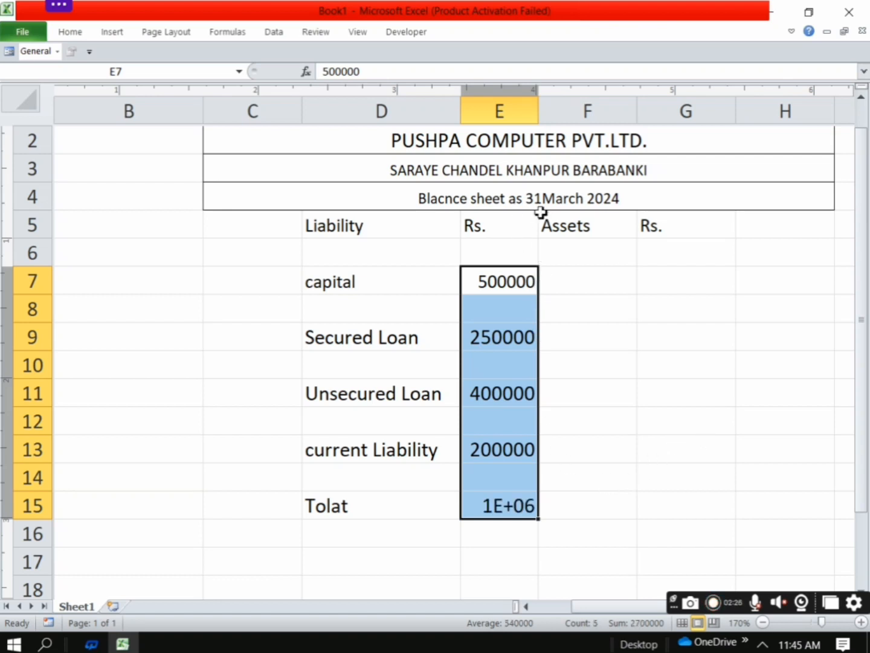
{"action": "double_click", "coordinate": [539, 109]}
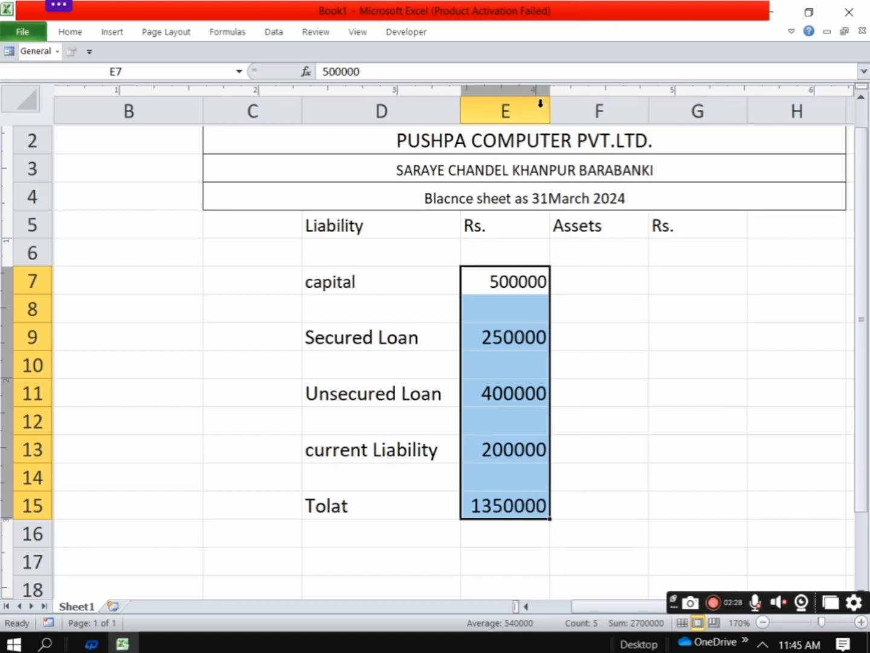
{"action": "left_click", "coordinate": [600, 553]}
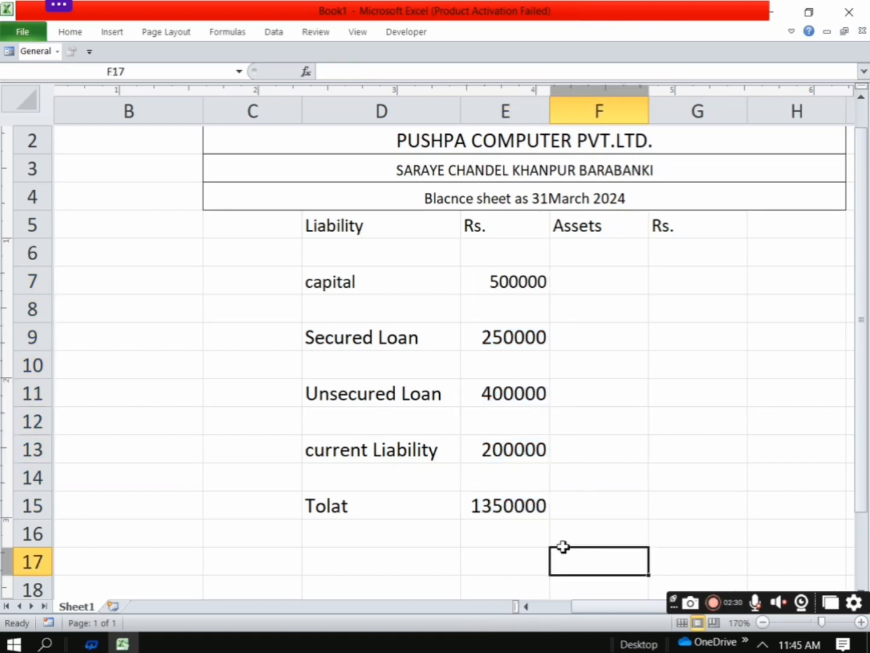
Enter the asset item "Fix Assets" in cell F7
{"action": "left_click", "coordinate": [579, 281]}
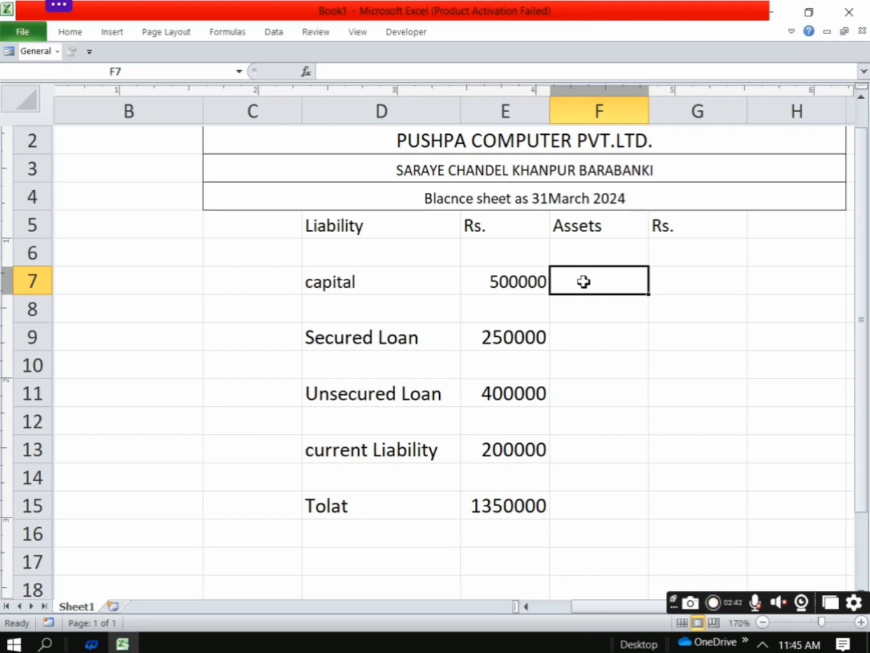
{"action": "type", "text": "Fix"}
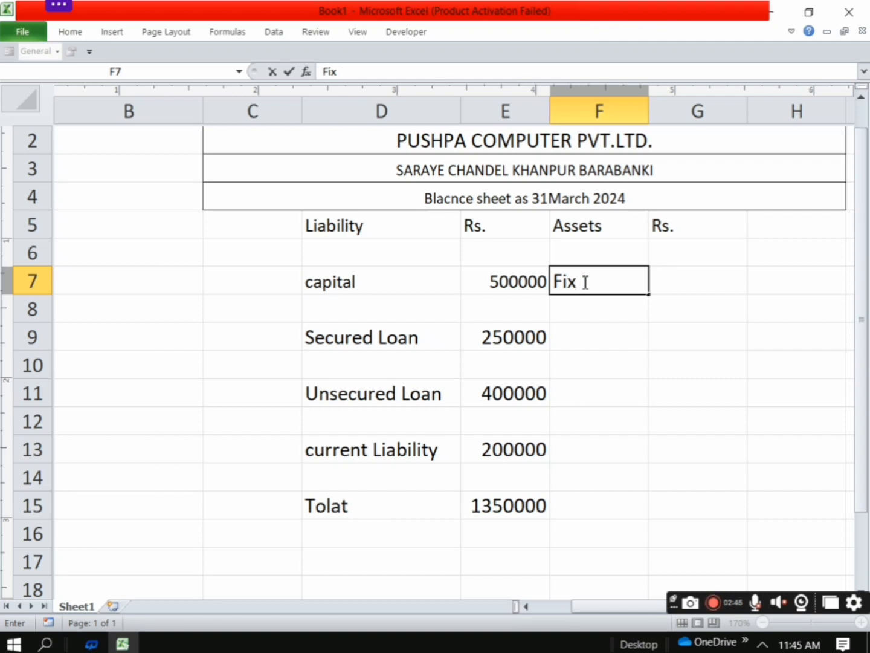
{"action": "type", "text": " Ad"}
{"action": "key", "text": "BackSpace"}
{"action": "type", "text": "sse"}
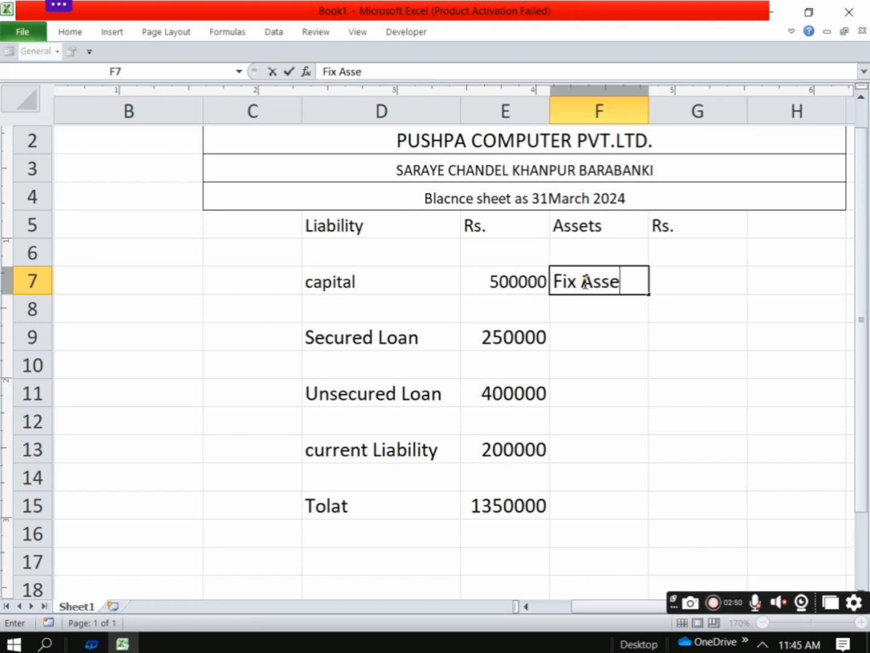
{"action": "type", "text": "t"}
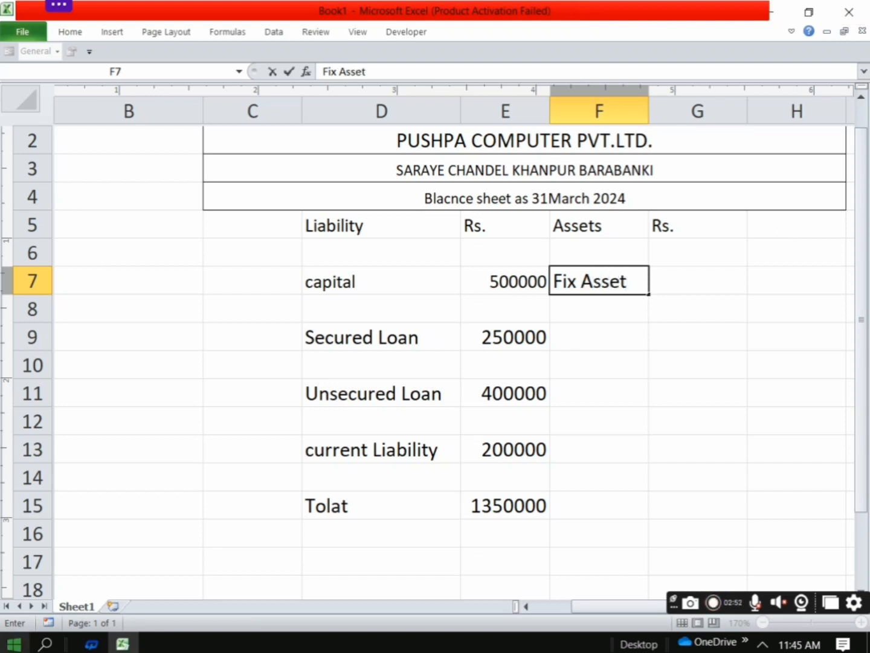
{"action": "type", "text": "s"}
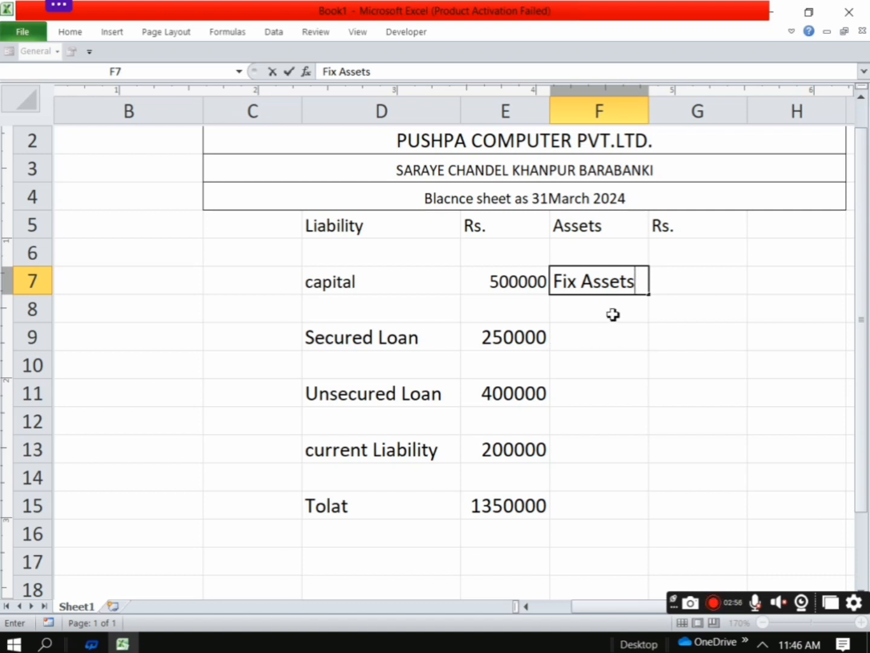
{"action": "key", "text": "Return"}
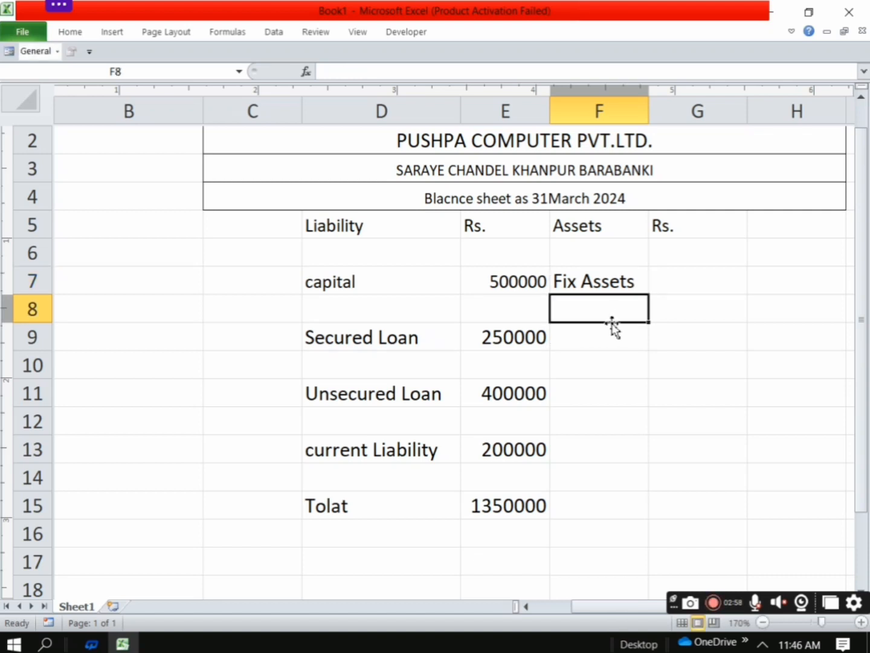
Enter the Fix Assets amount 150000 in cell G7
{"action": "left_click", "coordinate": [673, 286]}
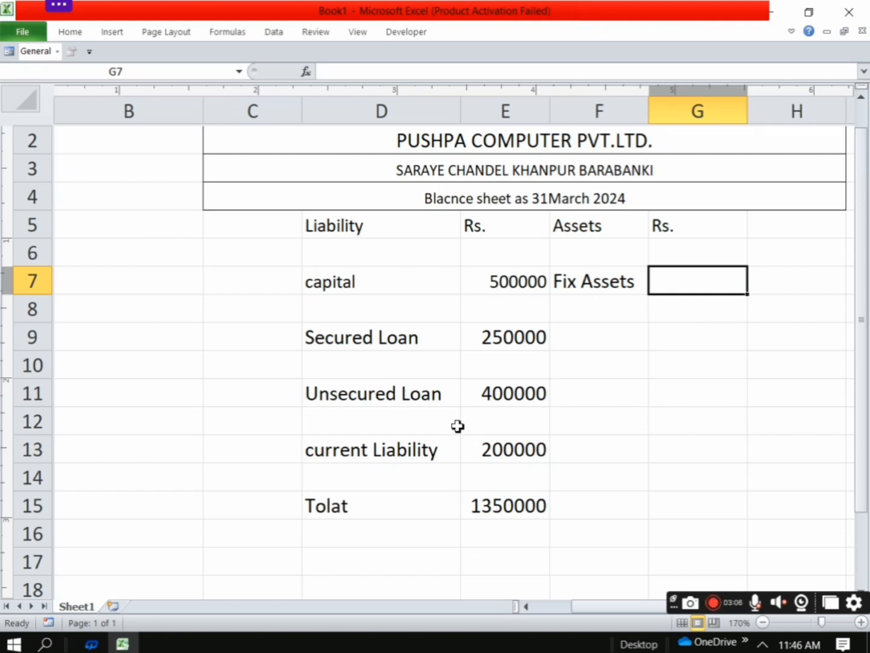
{"action": "type", "text": "5"}
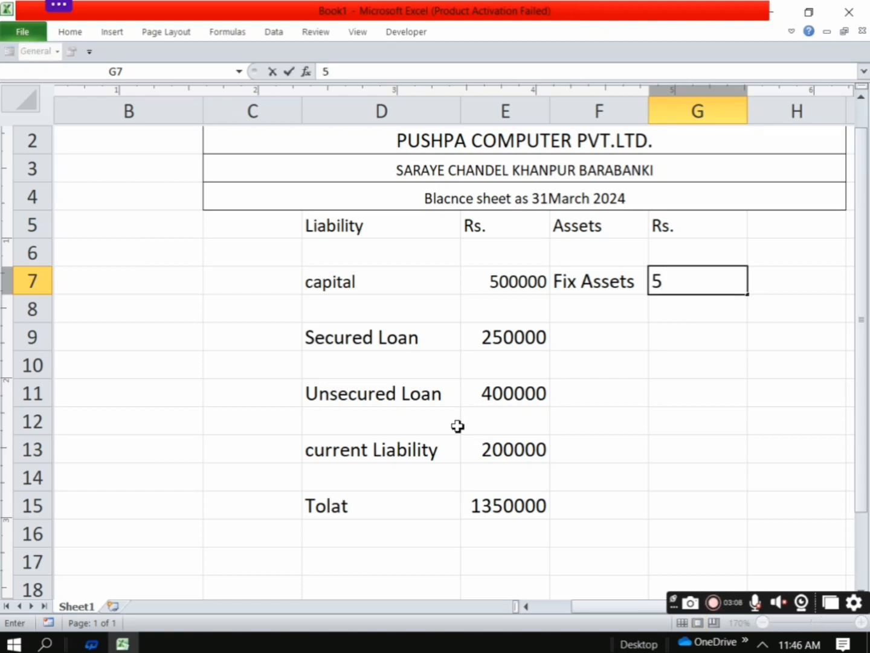
{"action": "key", "text": "BackSpace"}
{"action": "type", "text": "15"}
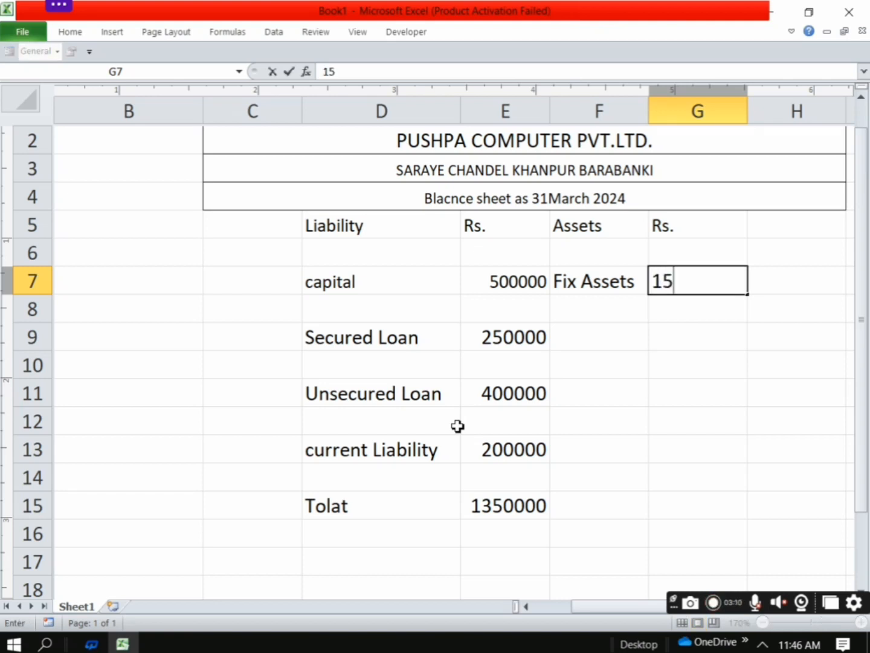
{"action": "type", "text": "00"}
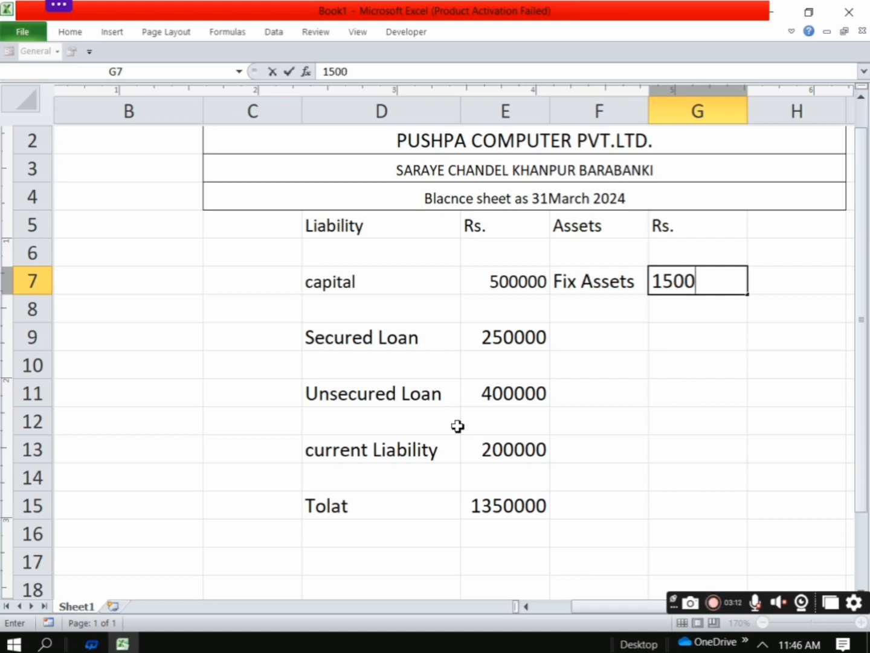
{"action": "type", "text": "00"}
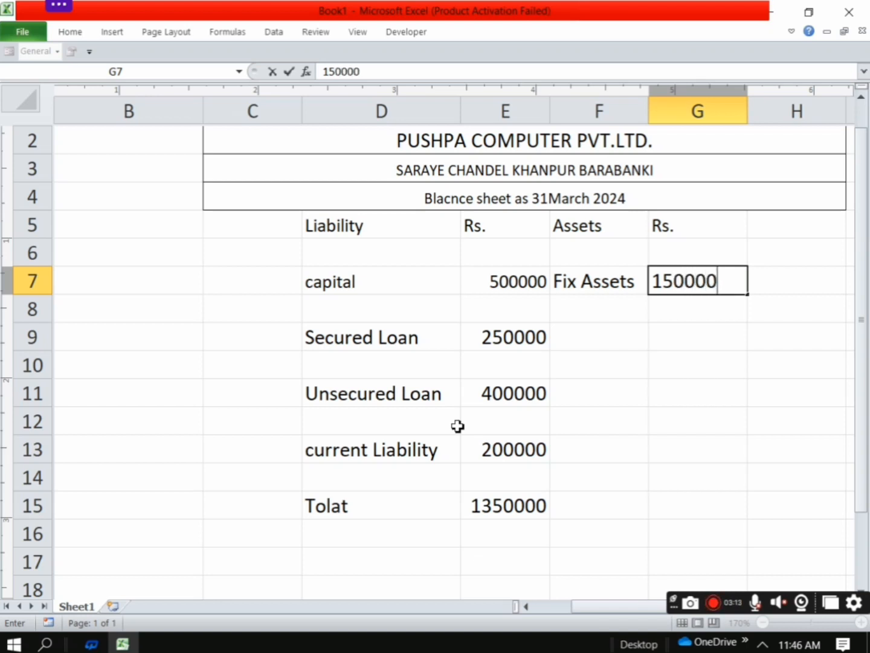
Enter the asset item "Investment" in cell F9
{"action": "left_click", "coordinate": [579, 334]}
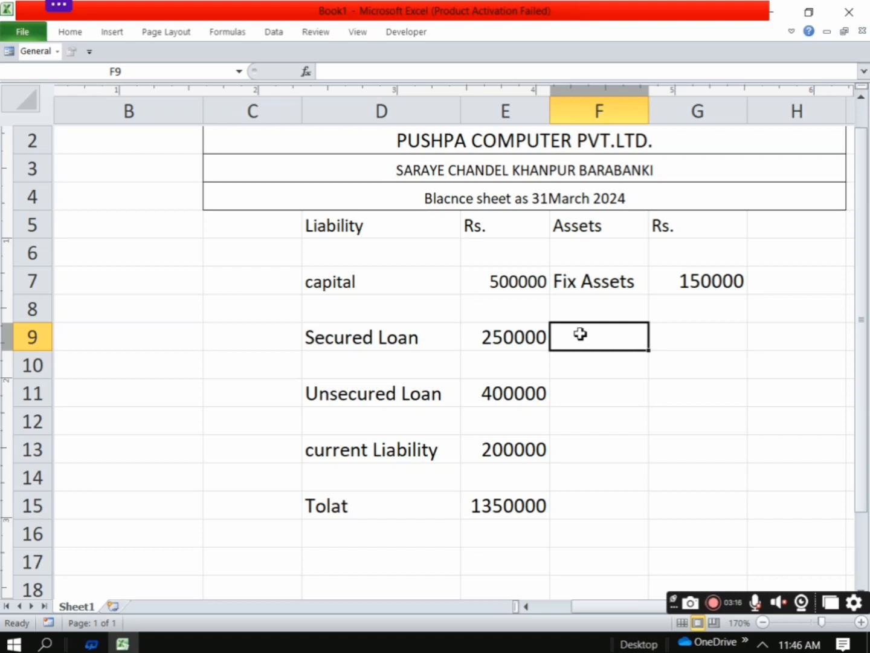
{"action": "type", "text": "Inve"}
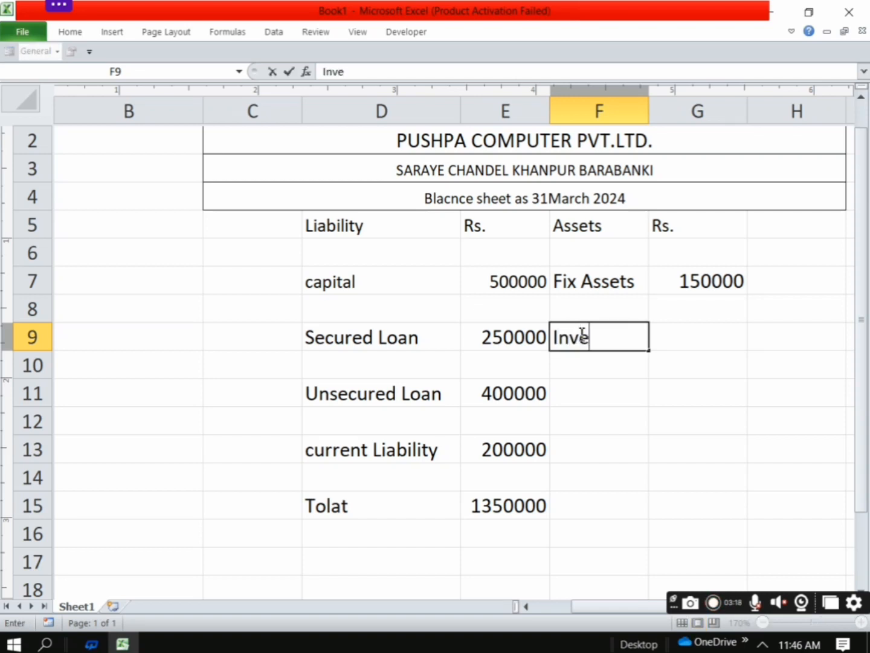
{"action": "type", "text": "stmen"}
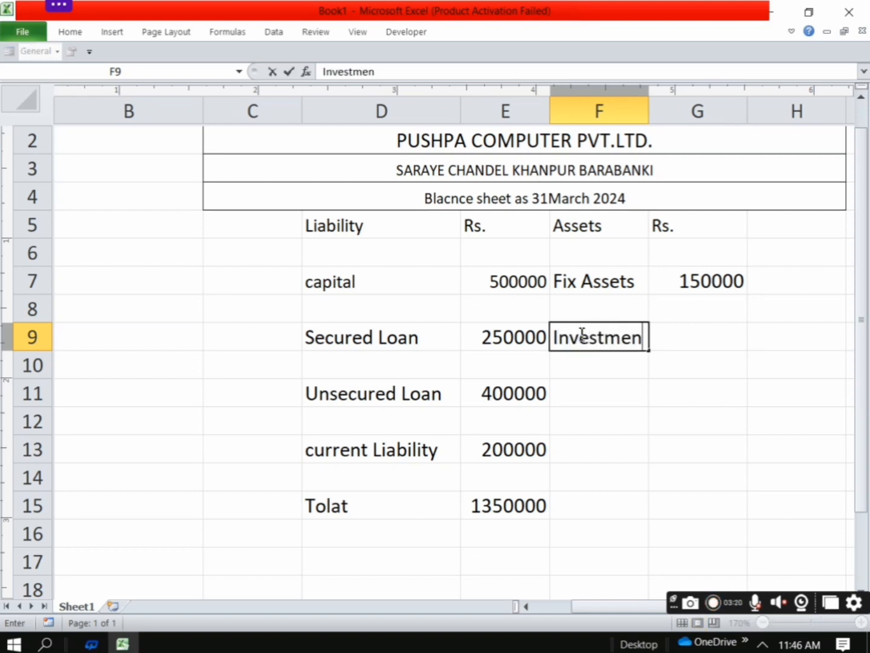
{"action": "type", "text": "t"}
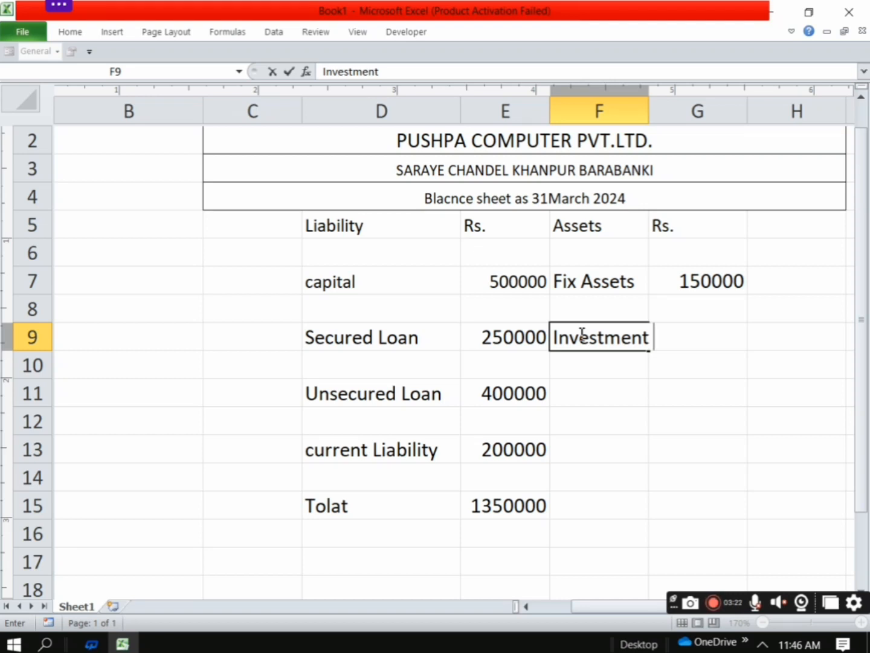
Widen column F to fit the Investment label and enter its amount 500000 in cell G9
{"action": "left_click", "coordinate": [645, 108]}
{"action": "left_click_drag", "start_coordinate": [651, 104], "coordinate": [665, 176]}
{"action": "left_click", "coordinate": [707, 333]}
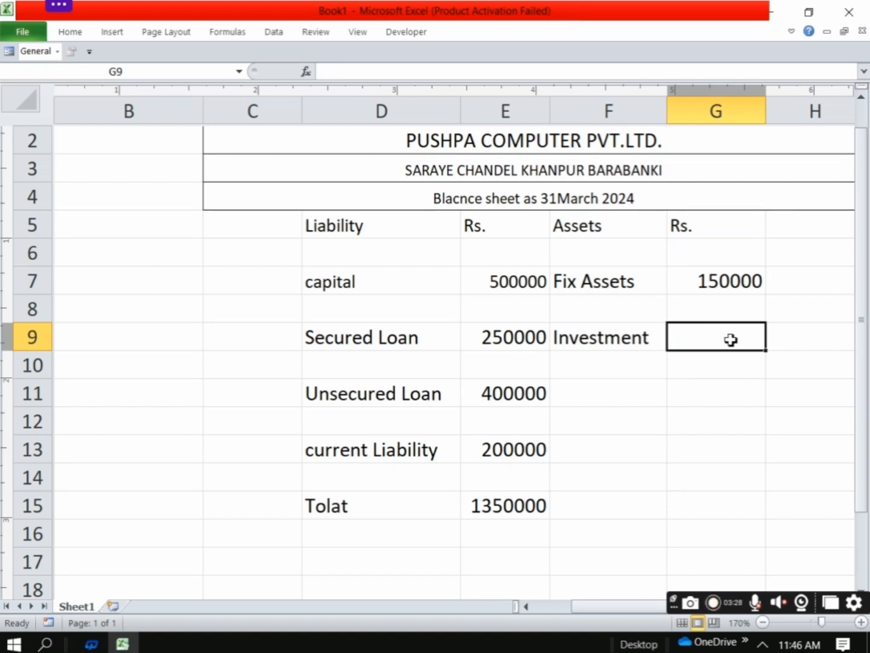
{"action": "type", "text": "500000"}
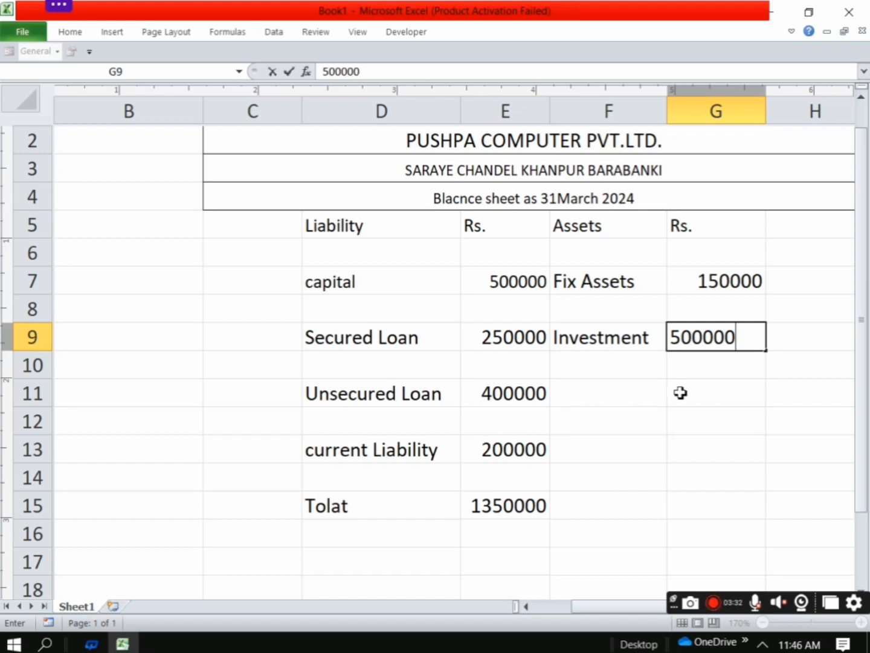
Enter the asset item "Loan & Advance" in cell F11
{"action": "left_click", "coordinate": [609, 395]}
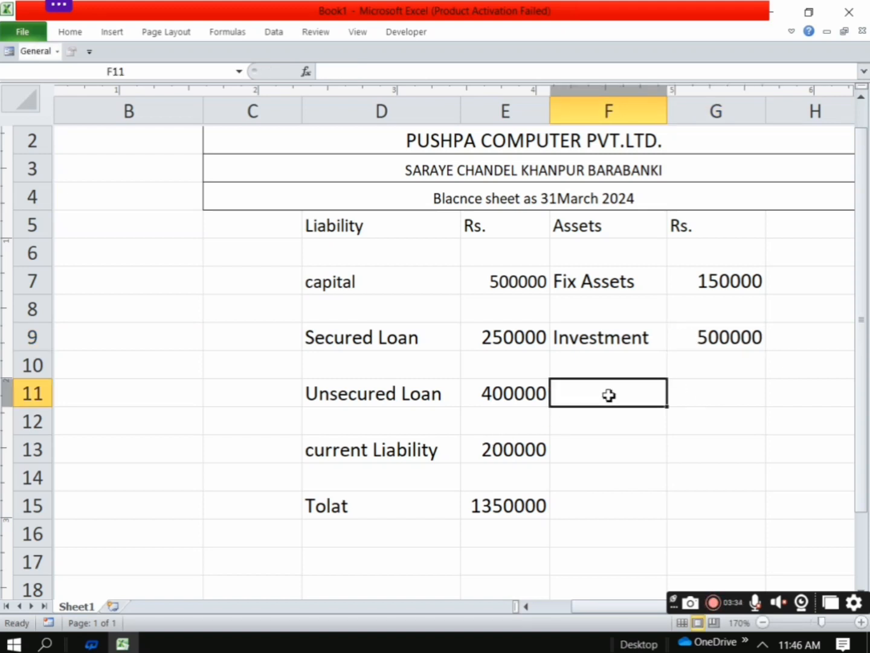
{"action": "type", "text": "Loan "}
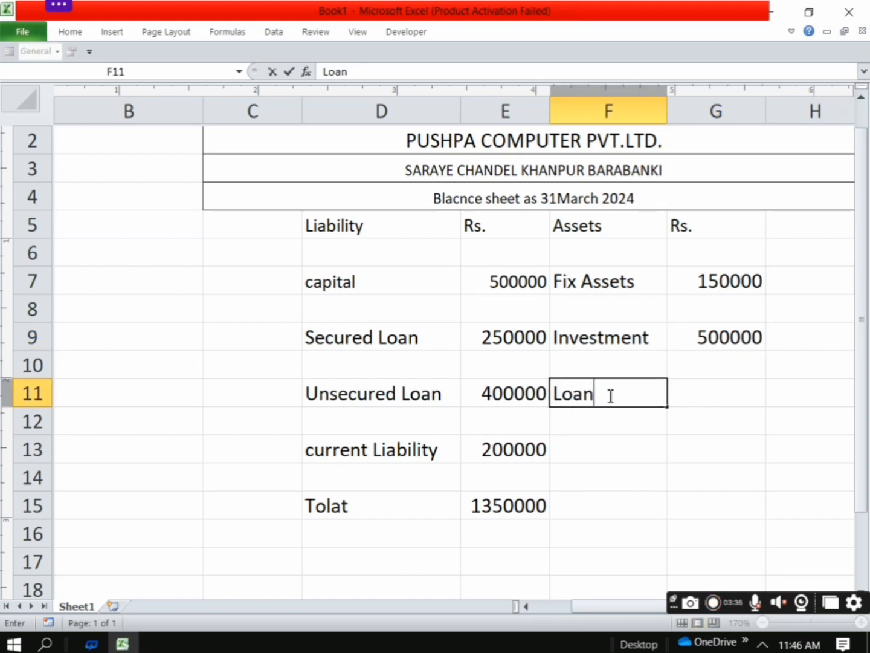
{"action": "type", "text": "a"}
{"action": "key", "text": "BackSpace"}
{"action": "type", "text": "$"}
{"action": "key", "text": "BackSpace"}
{"action": "type", "text": "& Adv"}
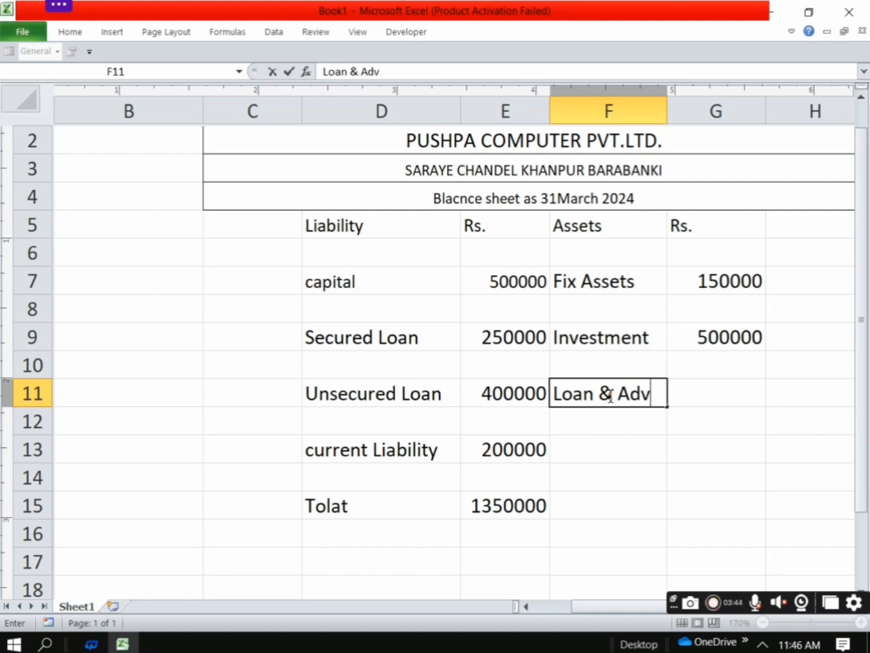
{"action": "type", "text": "ance"}
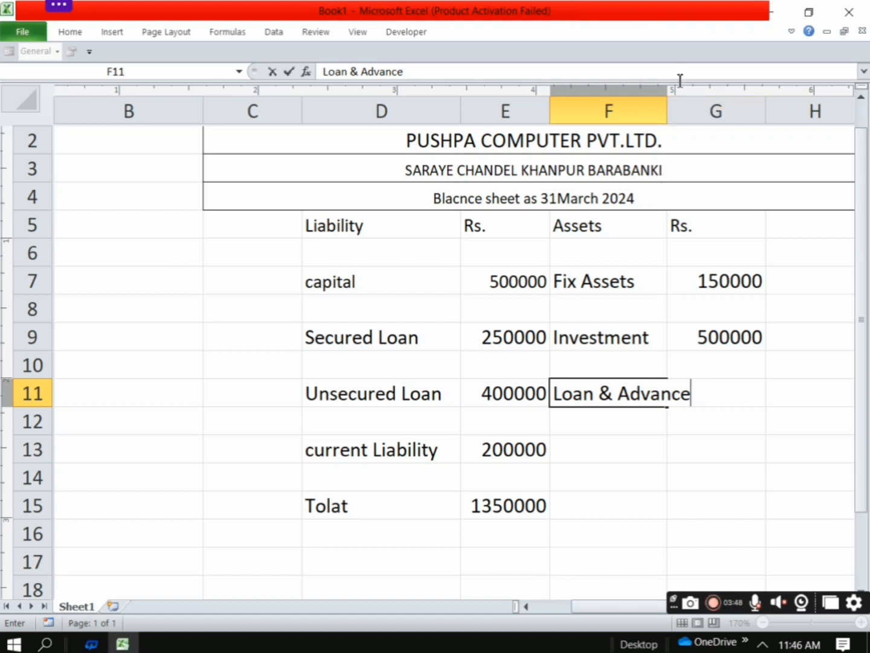
Fit column F to the Loan & Advance label and enter its amount 500000 in cell G11
{"action": "left_click", "coordinate": [642, 165]}
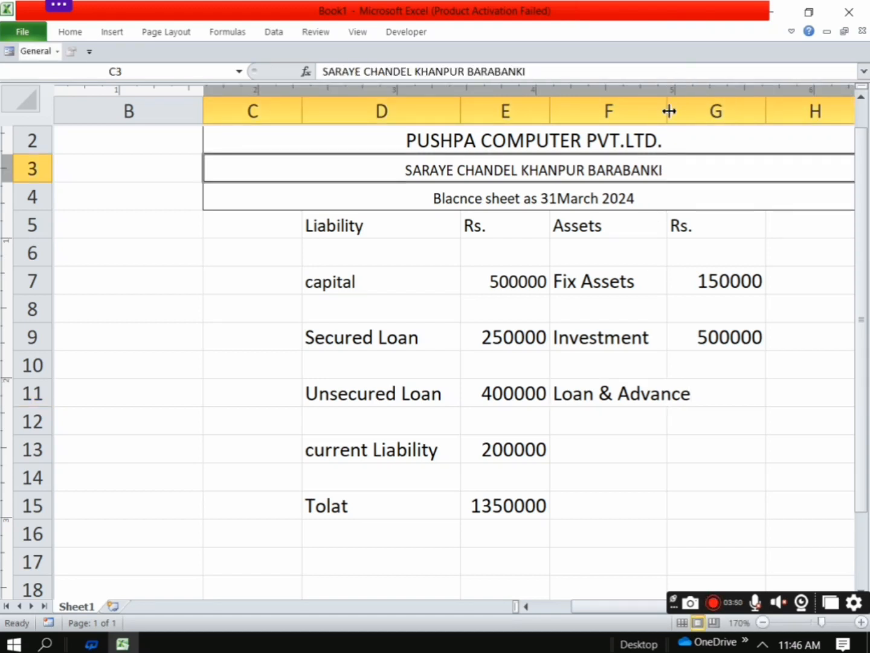
{"action": "double_click", "coordinate": [670, 113]}
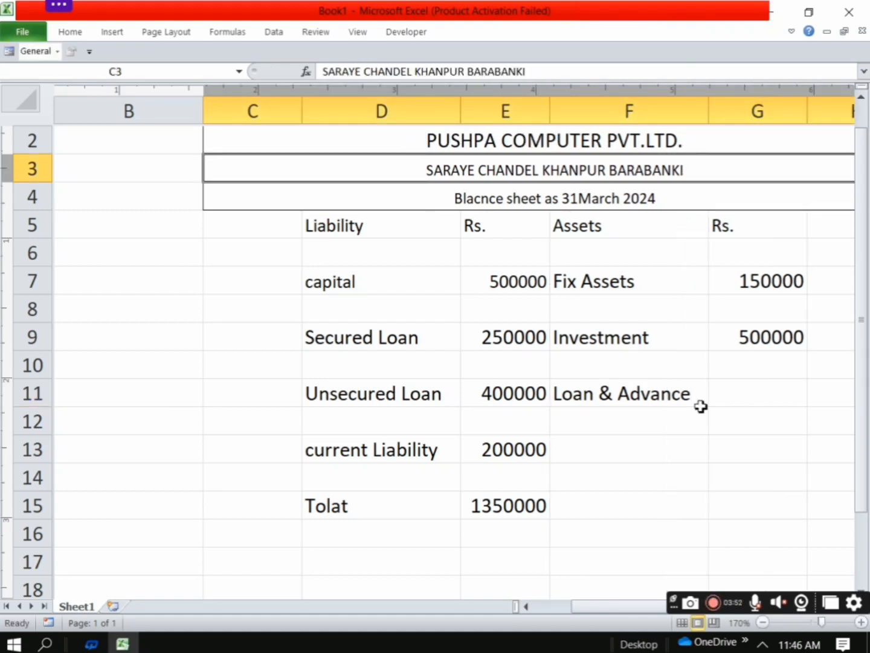
{"action": "left_click", "coordinate": [733, 392]}
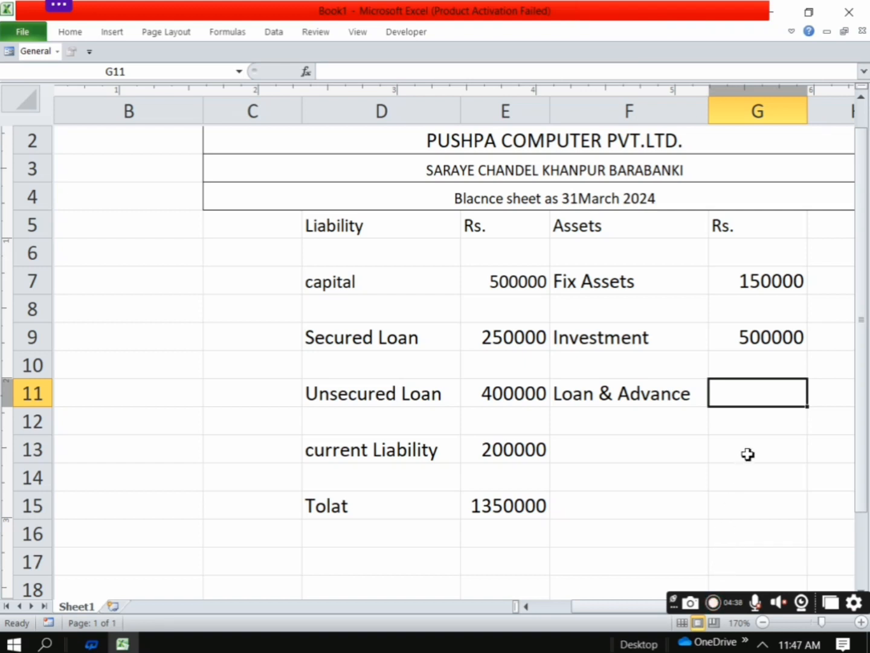
{"action": "type", "text": "500"}
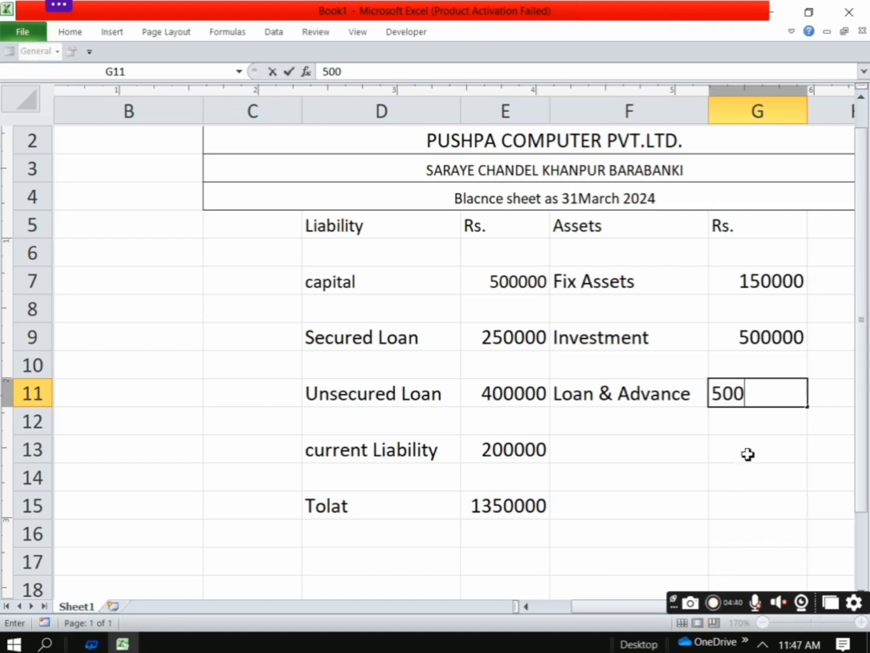
{"action": "type", "text": "000"}
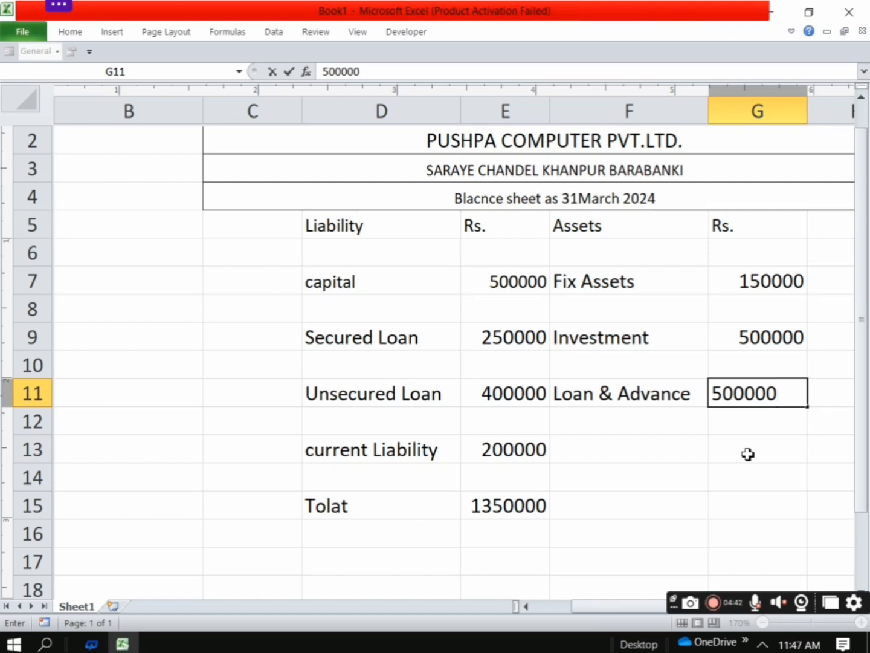
Enter the asset item "Current Assets" in cell F13
{"action": "left_click", "coordinate": [637, 454]}
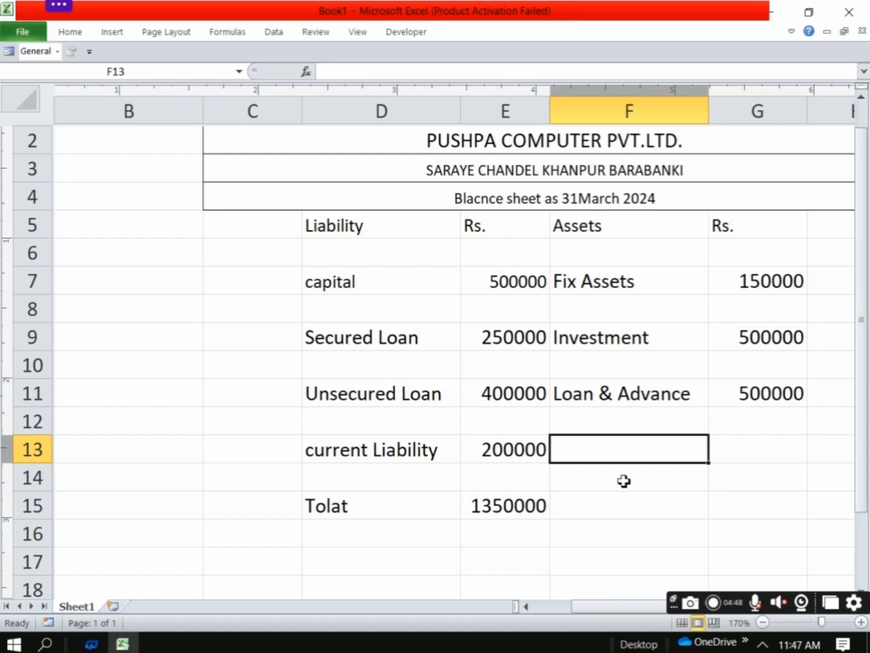
{"action": "type", "text": "C"}
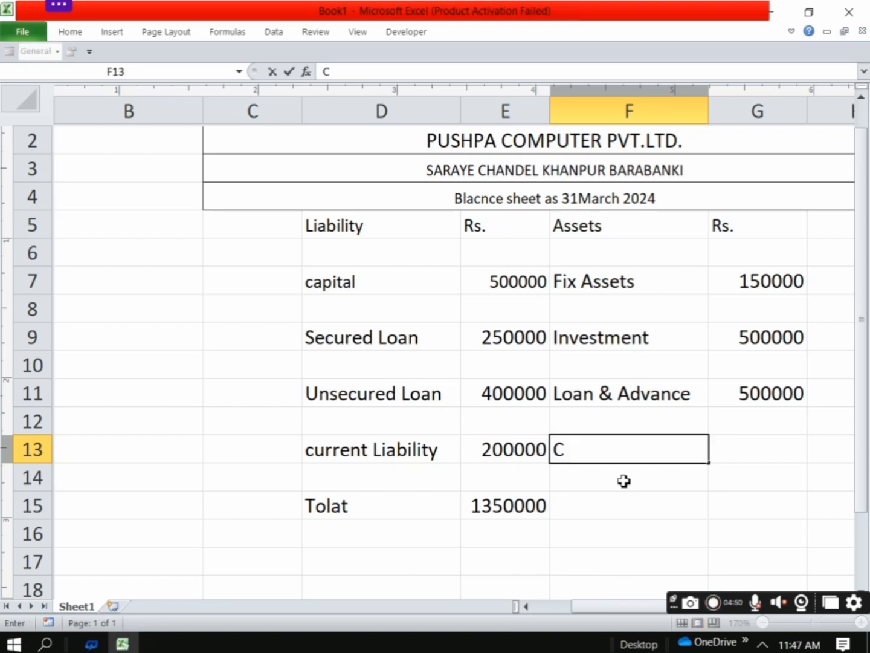
{"action": "type", "text": "urr"}
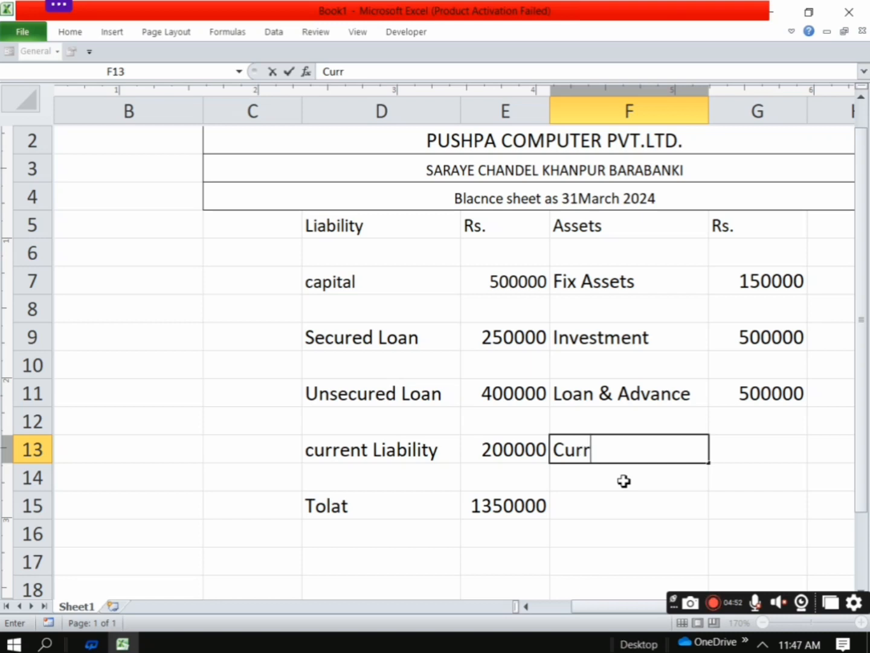
{"action": "type", "text": "ent"}
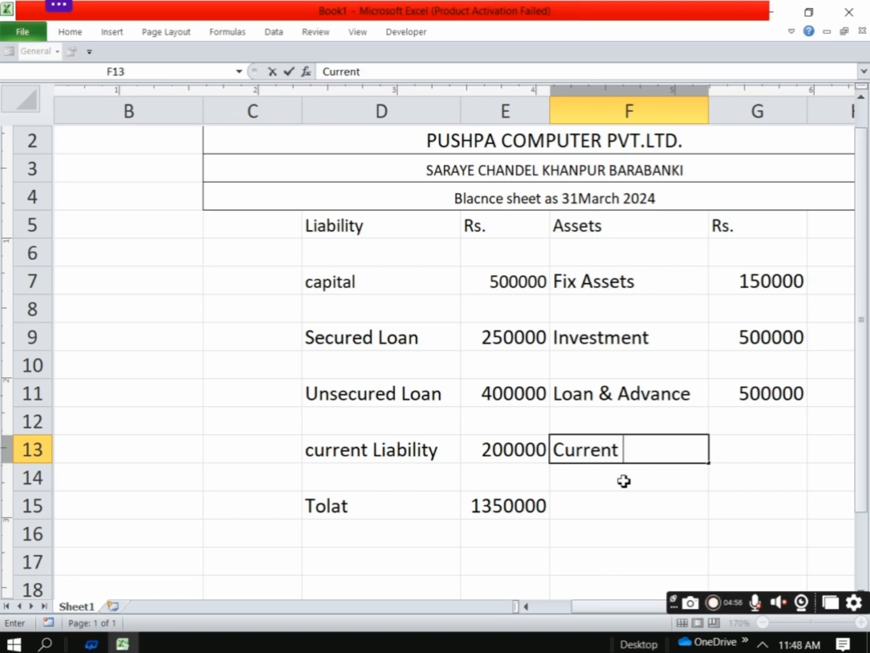
{"action": "type", "text": " S"}
{"action": "key", "text": "BackSpace"}
{"action": "key", "text": "BackSpace"}
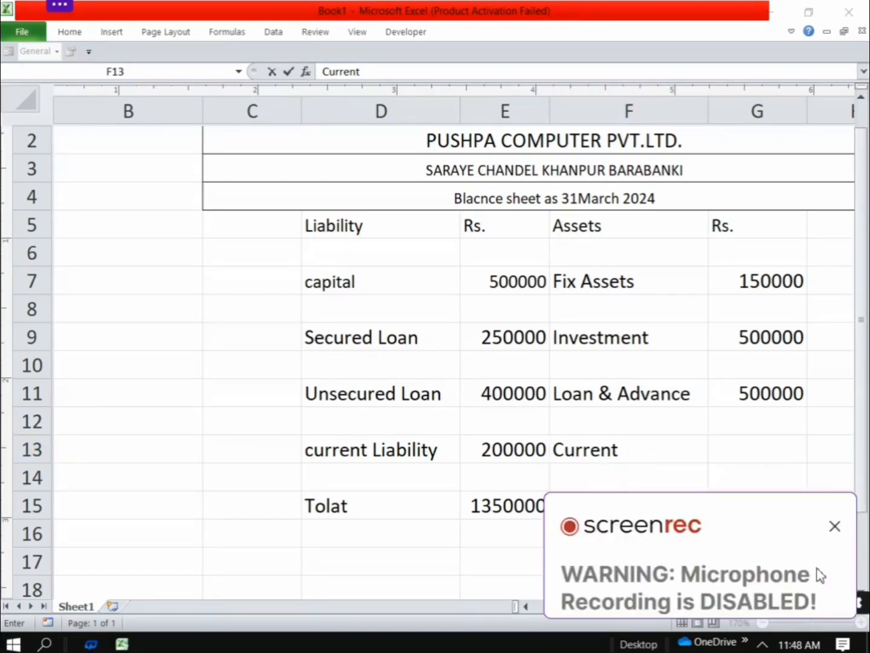
{"action": "left_click", "coordinate": [835, 526]}
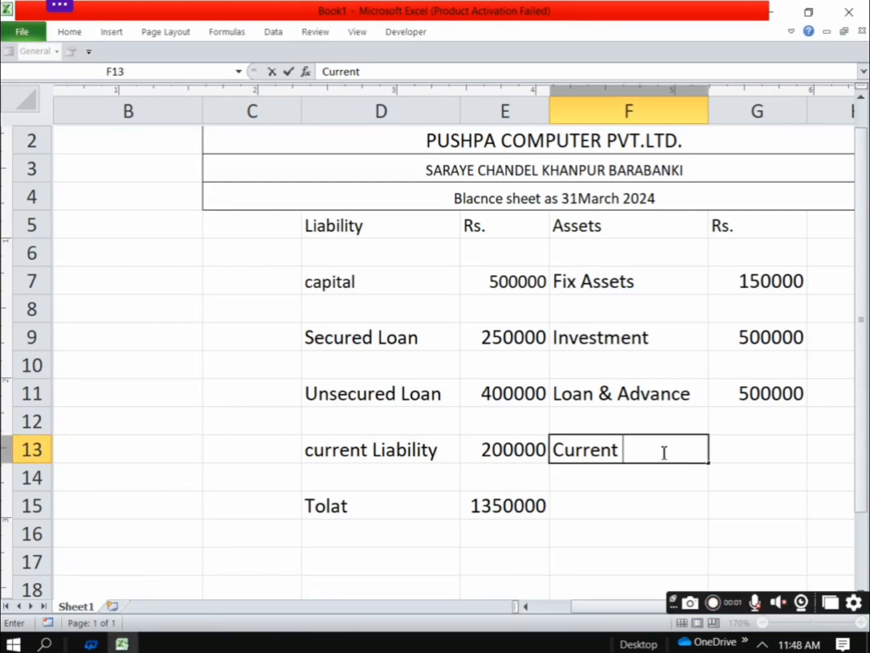
{"action": "type", "text": "Asset"}
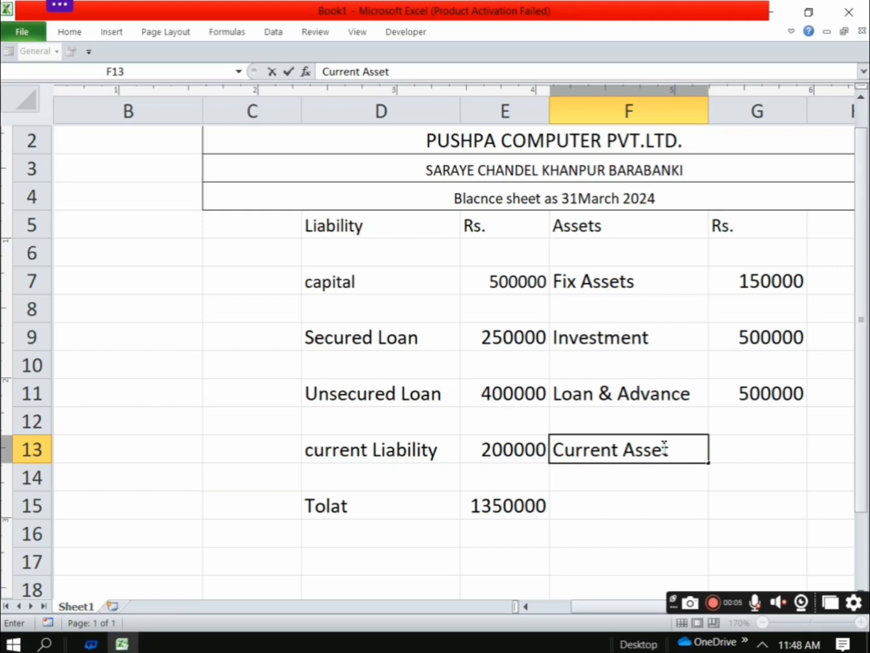
{"action": "type", "text": "s"}
Enter the label "Total" in cell F15 and the Current Assets amount 600000 in cell G13
{"action": "left_click", "coordinate": [603, 510]}
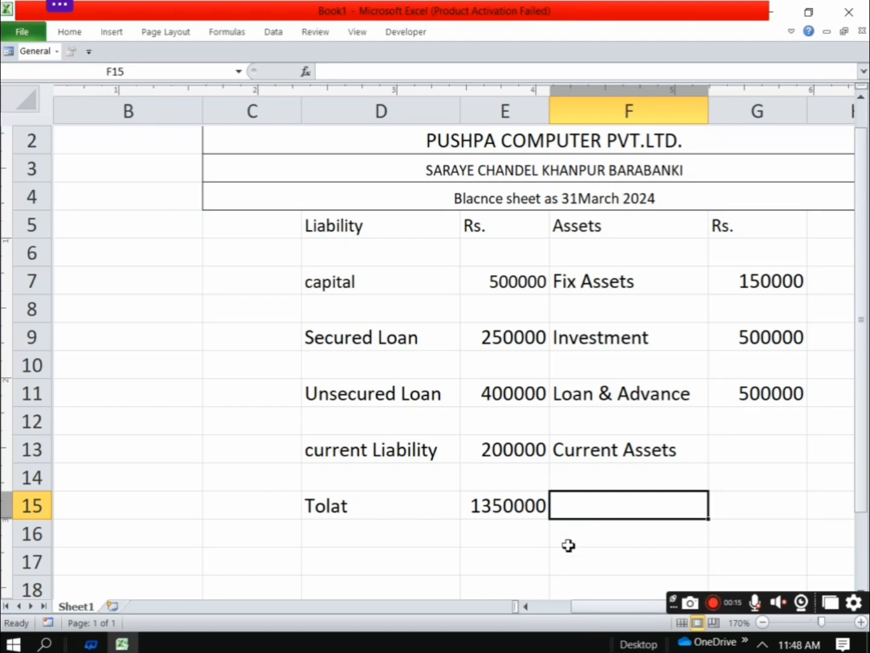
{"action": "type", "text": "To"}
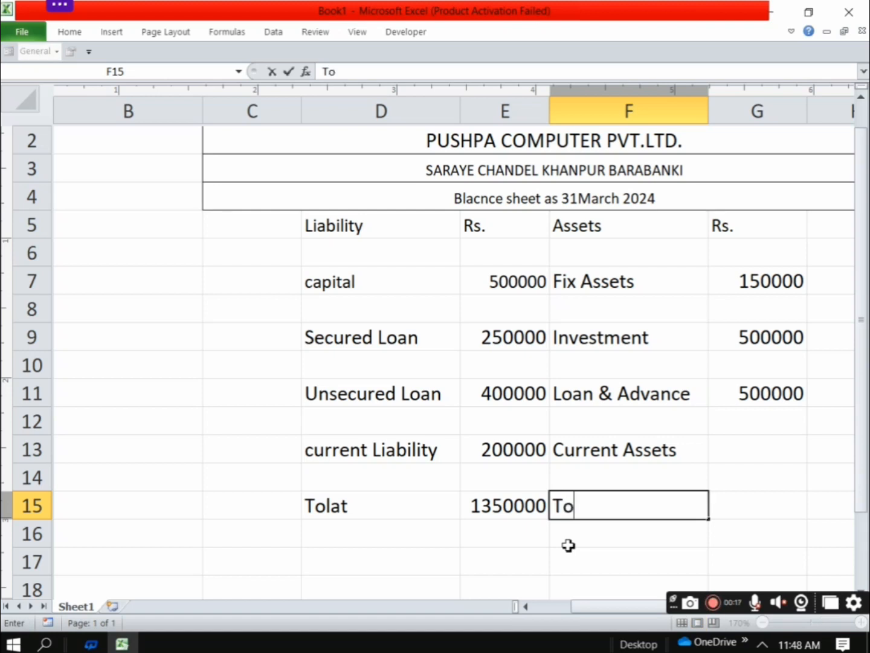
{"action": "type", "text": "tal"}
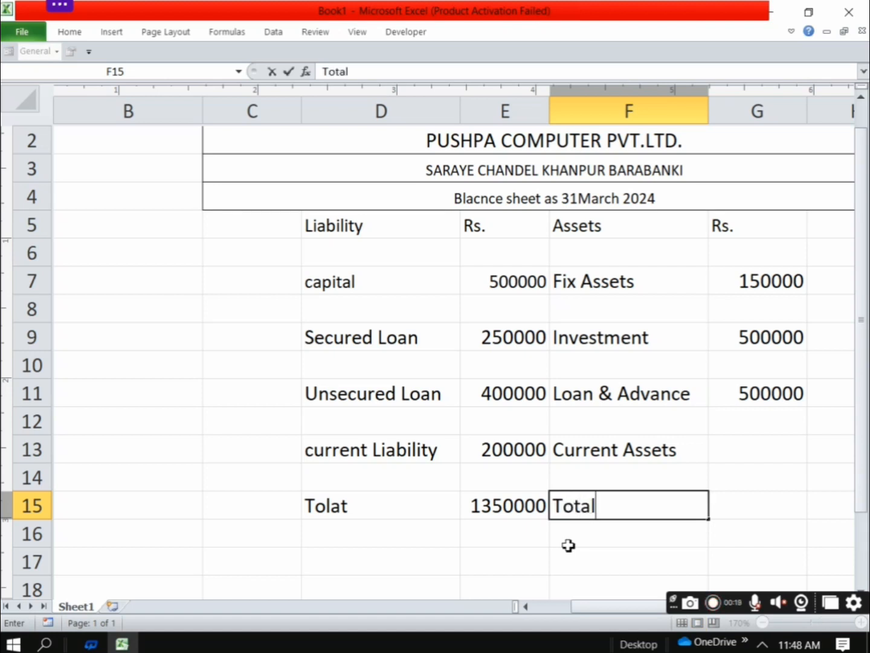
{"action": "left_click", "coordinate": [756, 448]}
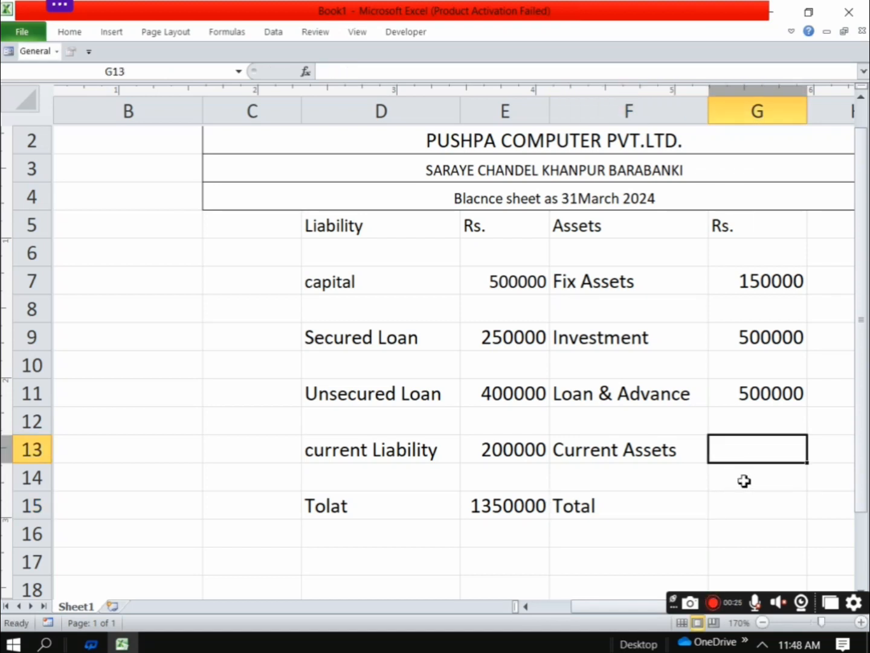
{"action": "type", "text": "600000"}
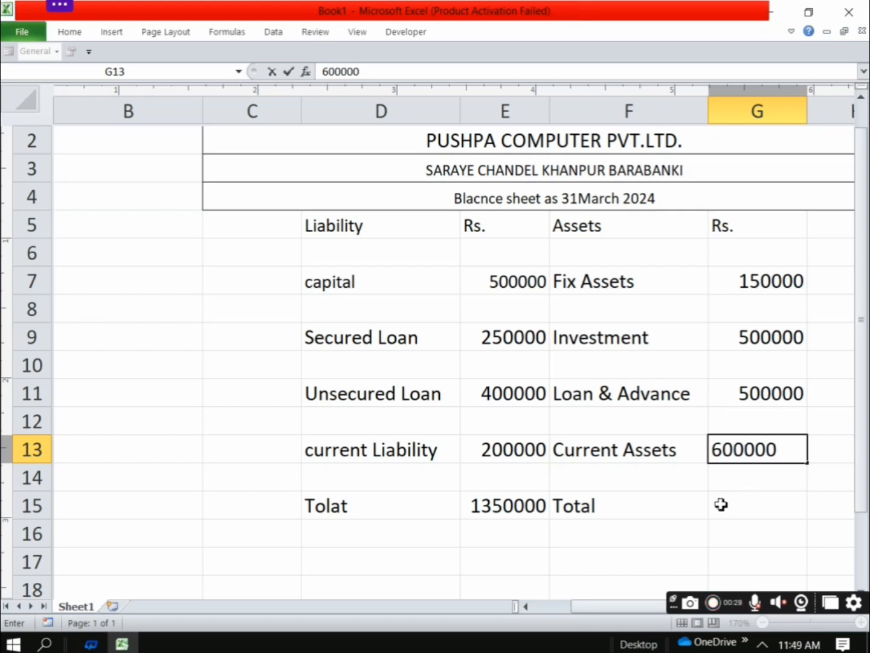
Total the asset amounts from G7 down into cell G15 with AutoSum
{"action": "left_click", "coordinate": [741, 502]}
{"action": "left_click_drag", "start_coordinate": [752, 281], "coordinate": [773, 506]}
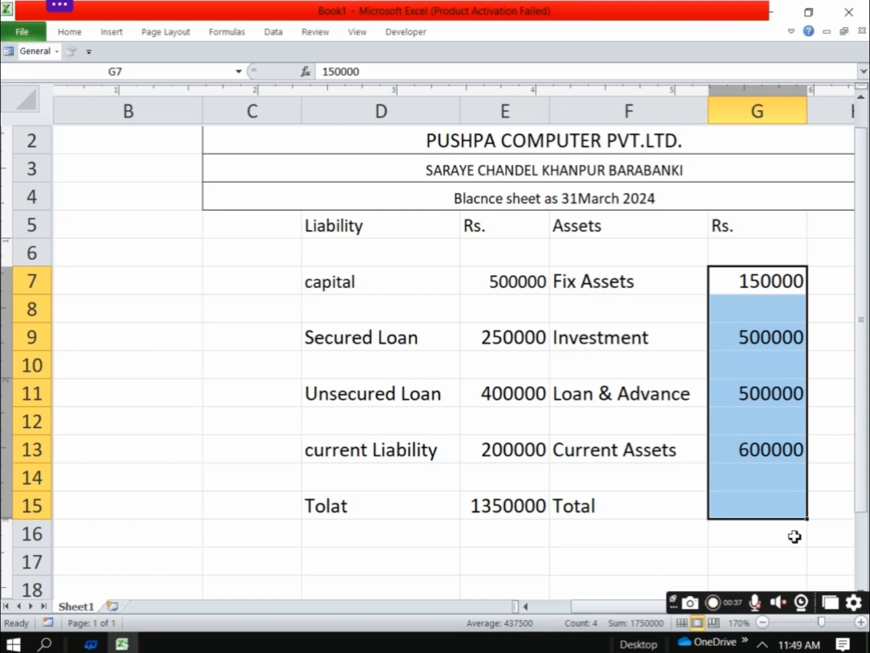
{"action": "key", "text": "alt+equal"}
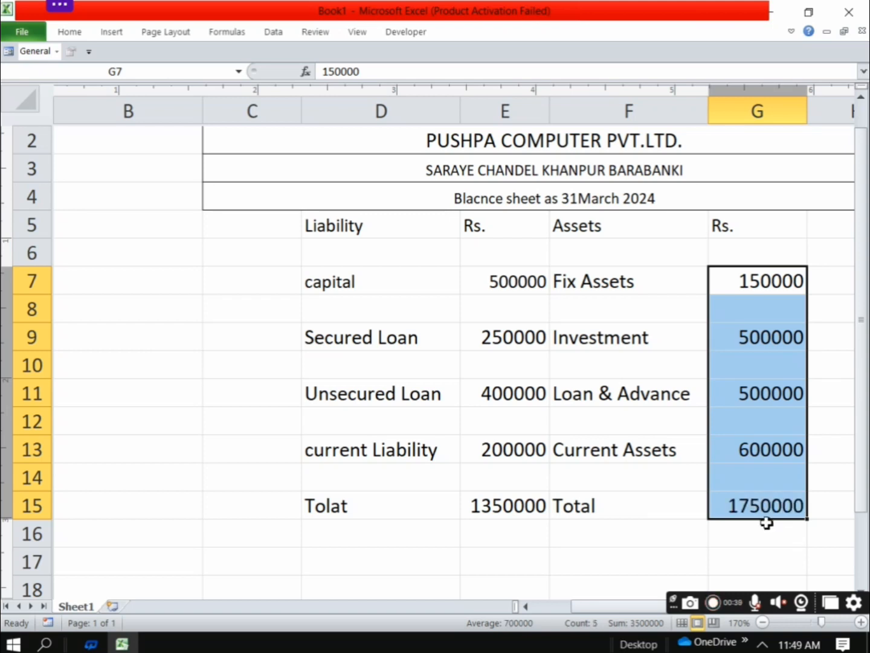
{"action": "left_click", "coordinate": [577, 574]}
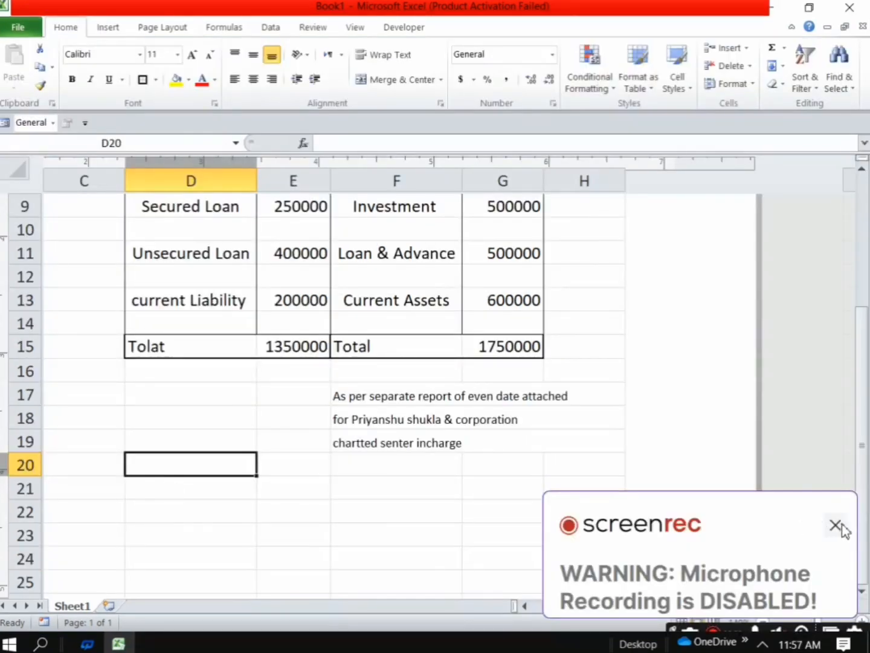
Enter the label "place" in cell D21, below the balance sheet table
{"action": "left_click", "coordinate": [835, 524]}
{"action": "left_click", "coordinate": [169, 481]}
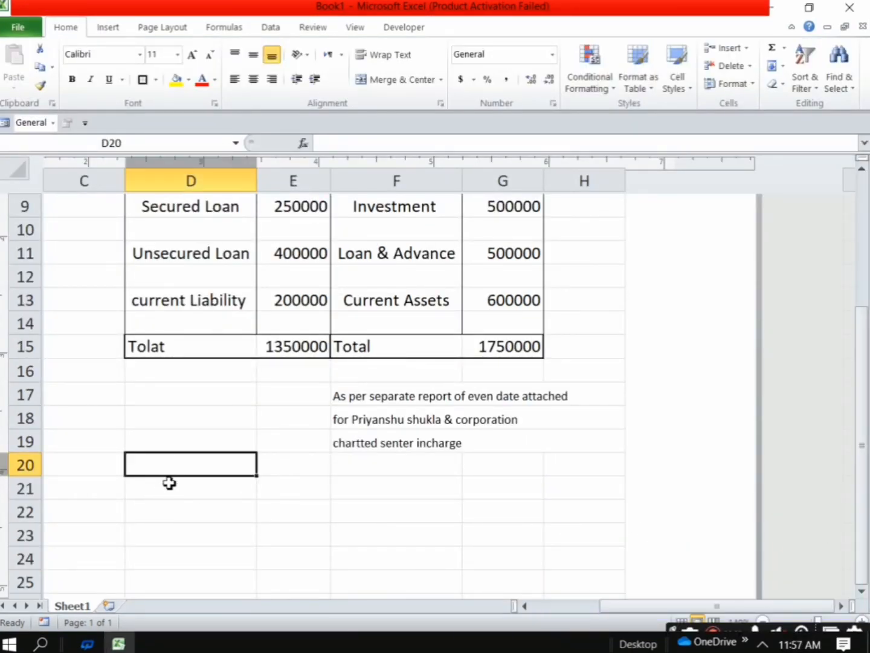
{"action": "left_click", "coordinate": [172, 488]}
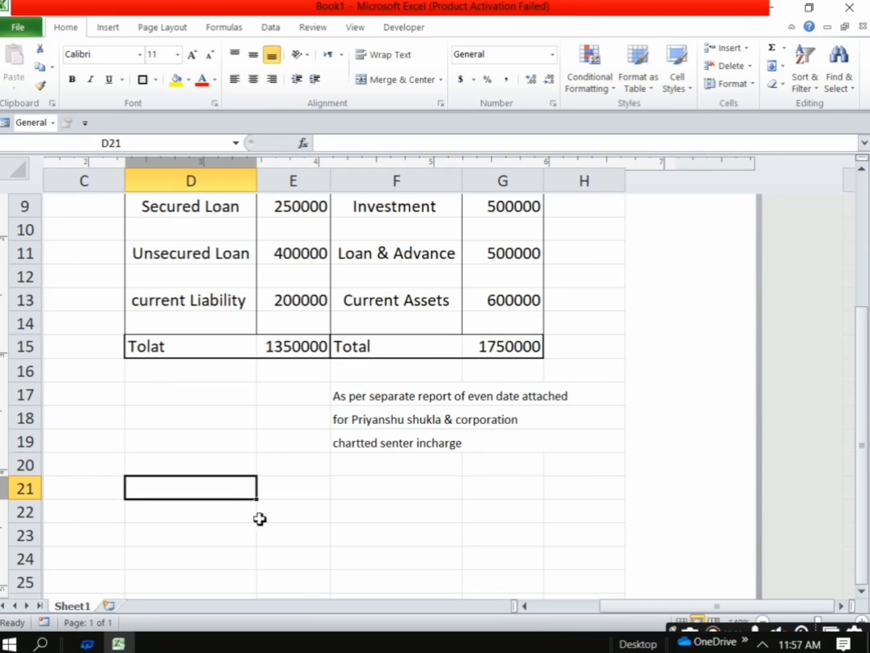
{"action": "type", "text": "place"}
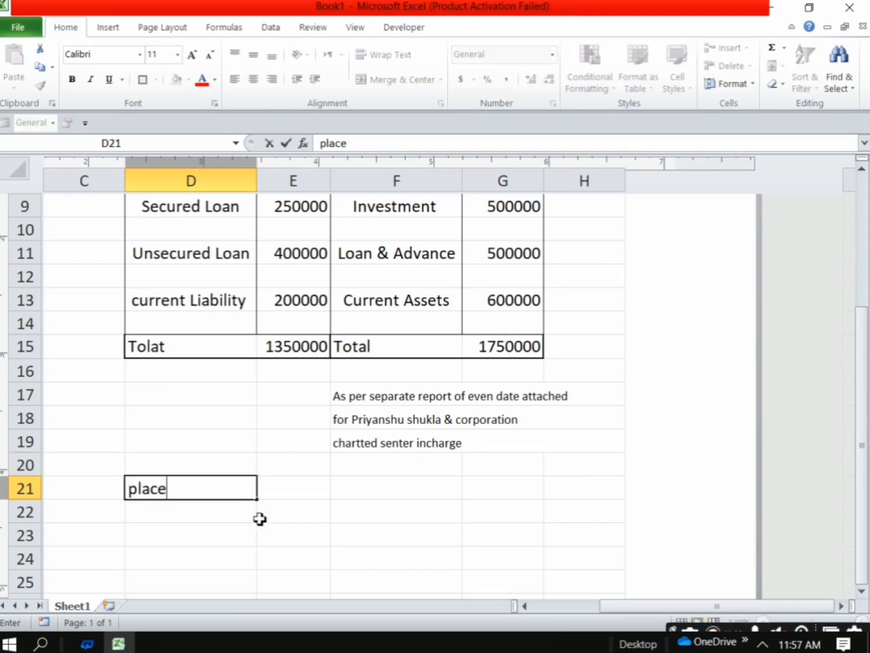
{"action": "key", "text": "Return"}
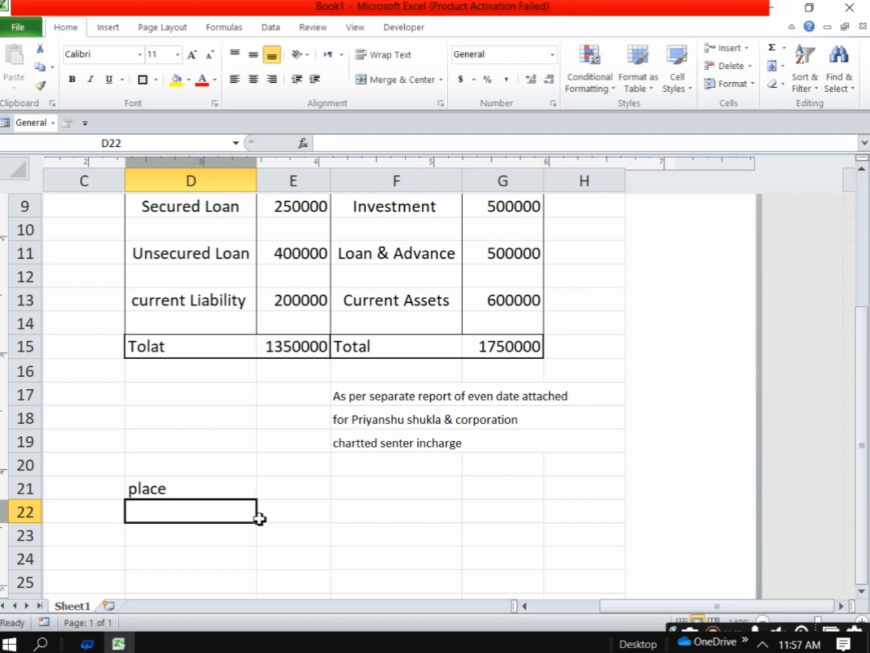
Enter the place "haidergarh barabanki" in cell D22 under the place label
{"action": "type", "text": "haider"}
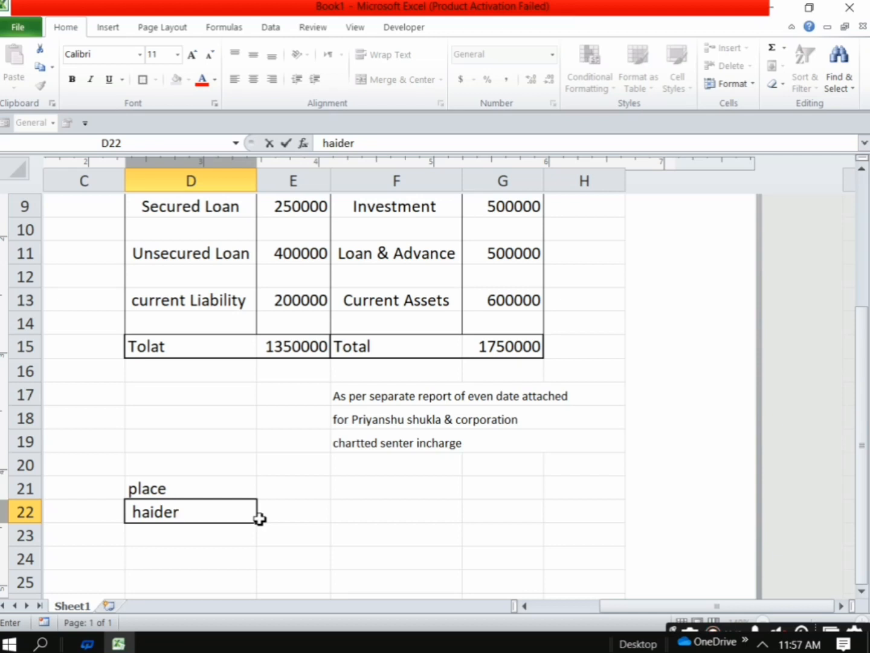
{"action": "type", "text": "garh barak="}
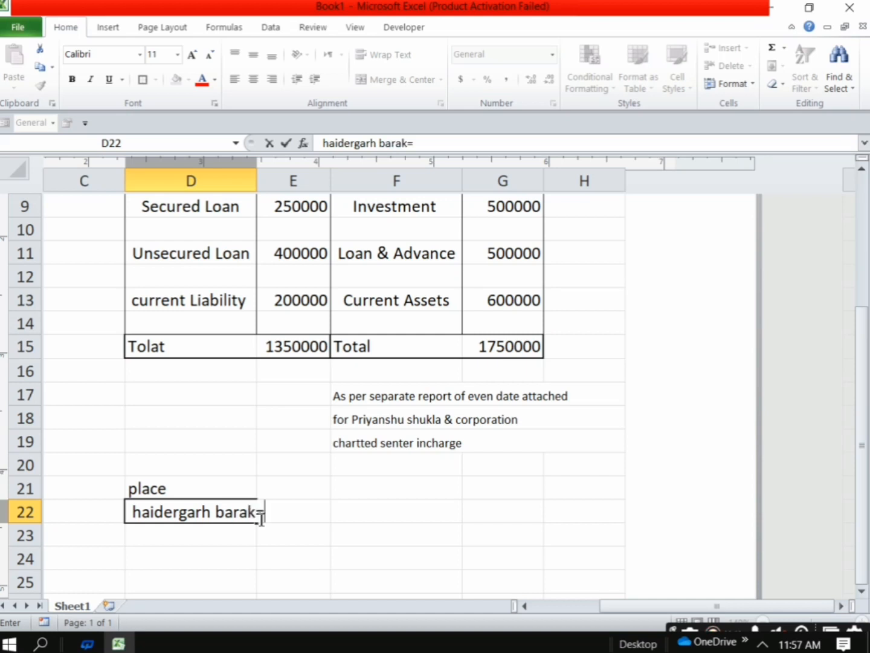
{"action": "key", "text": "BackSpace"}
{"action": "type", "text": "banki"}
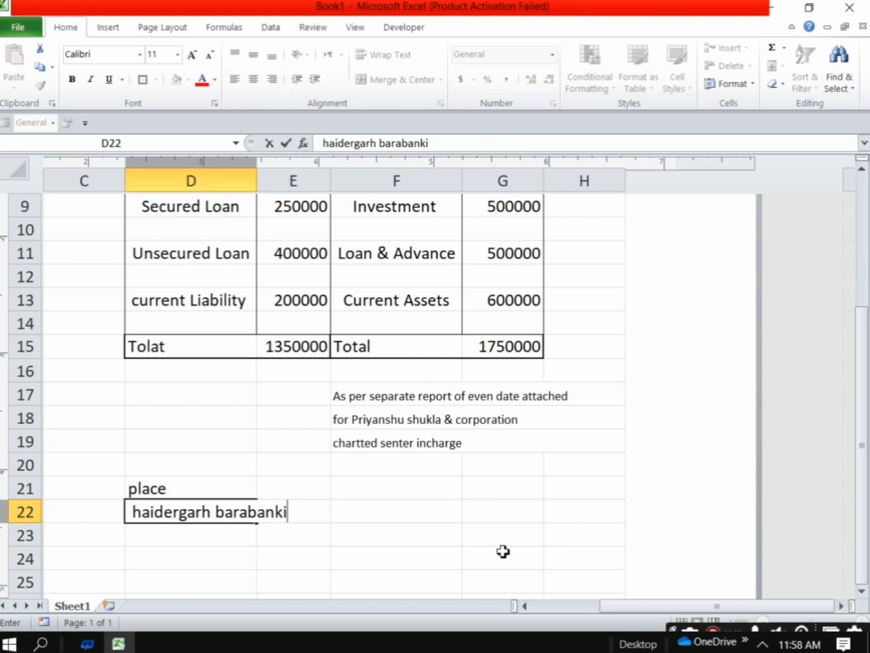
Add a dashed signature line in cell G23, accepting the proposed correction to text
{"action": "left_click", "coordinate": [490, 528]}
{"action": "left_click_drag", "start_coordinate": [456, 521], "coordinate": [525, 529]}
{"action": "left_click", "coordinate": [536, 579]}
{"action": "left_click", "coordinate": [491, 536]}
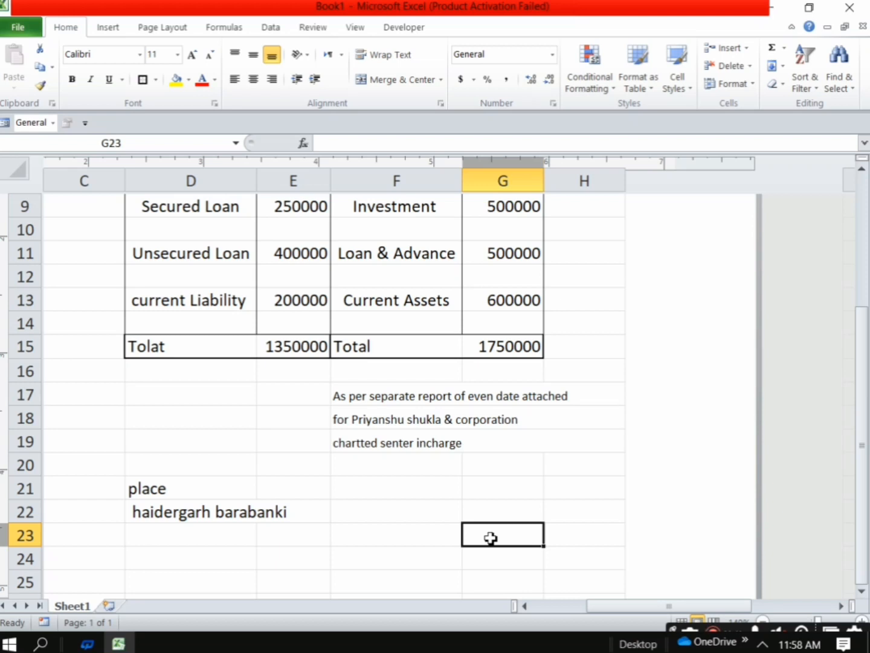
{"action": "type", "text": "-----------------------"}
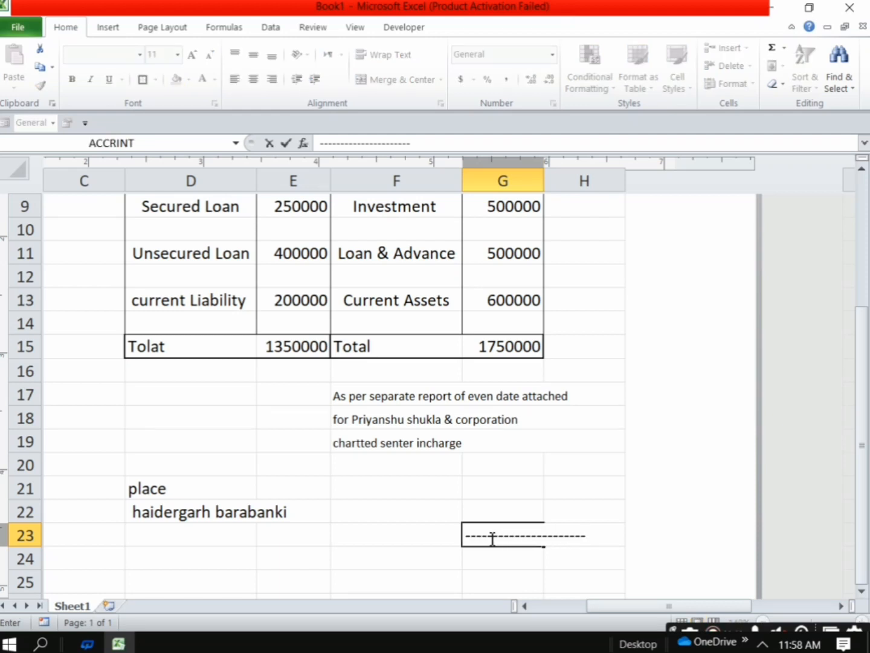
{"action": "key", "text": "Return"}
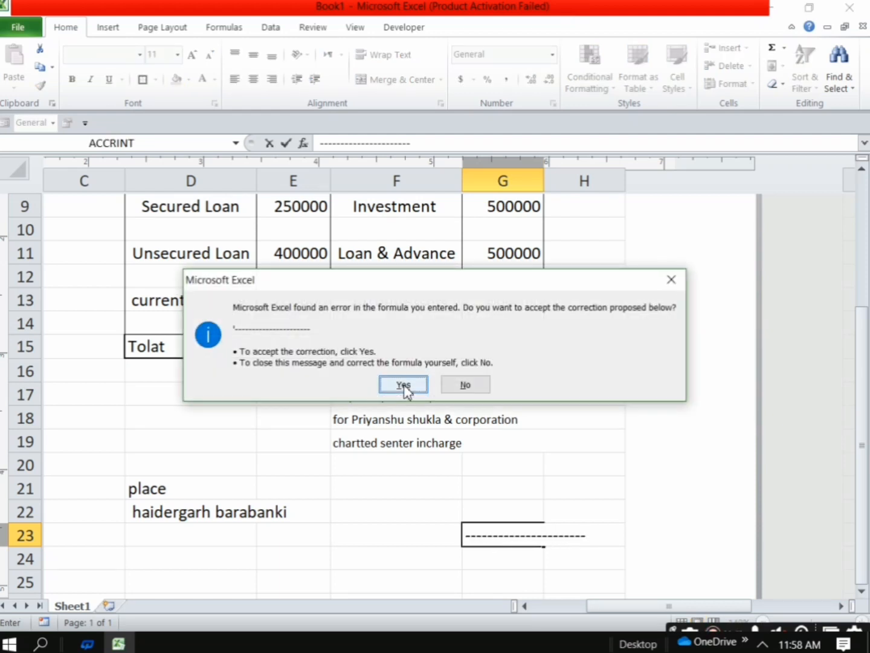
{"action": "left_click", "coordinate": [405, 385]}
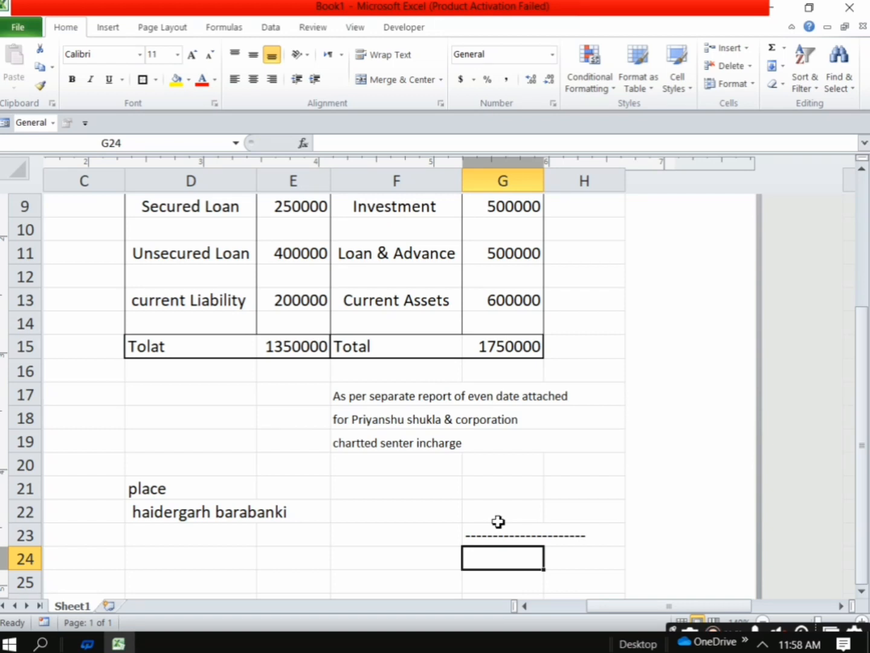
Enter the signatory's full name in cell G24 beneath the dashed signature line
{"action": "type", "text": "o"}
{"action": "key", "text": "BackSpace"}
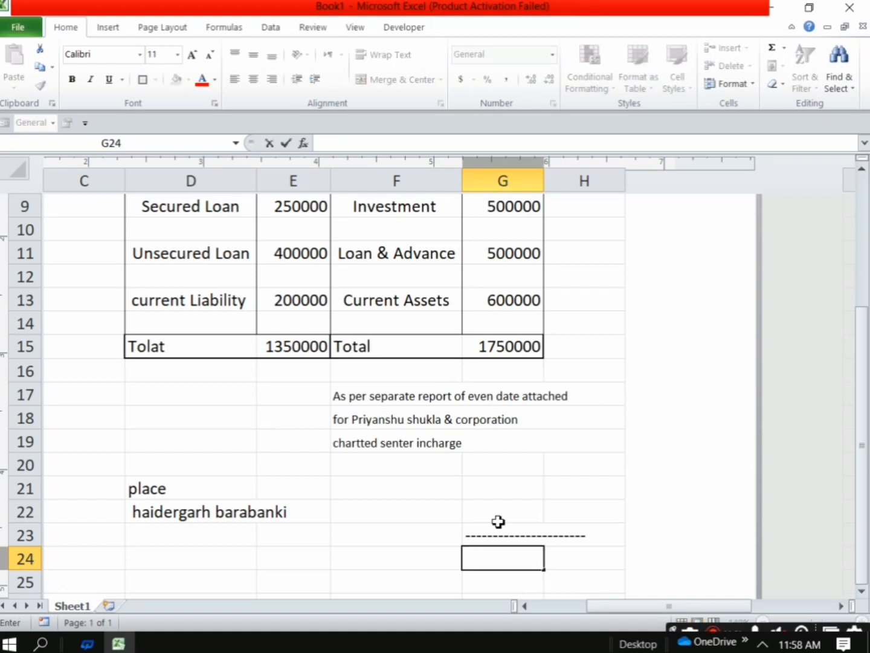
{"action": "type", "text": "o"}
{"action": "key", "text": "BackSpace"}
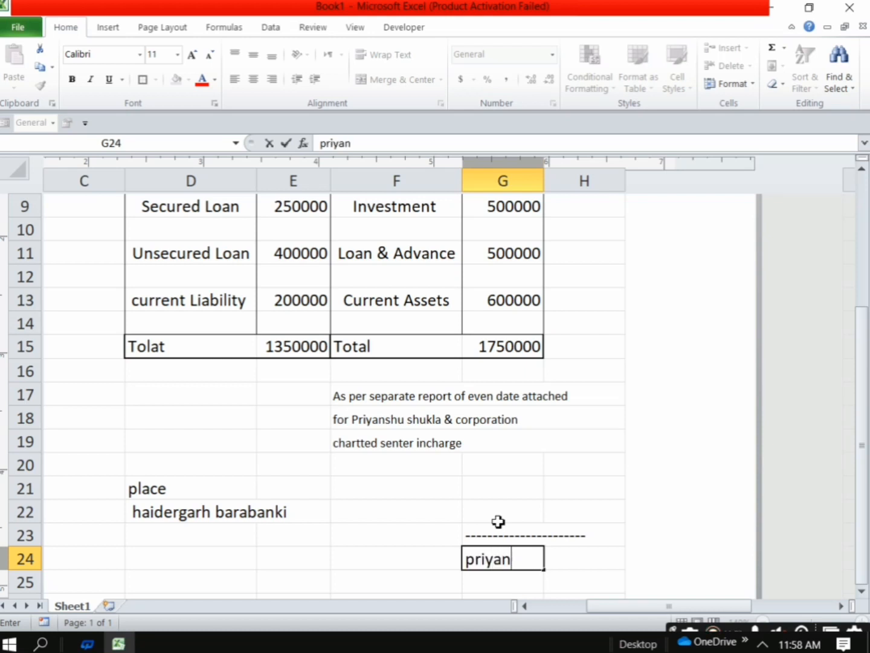
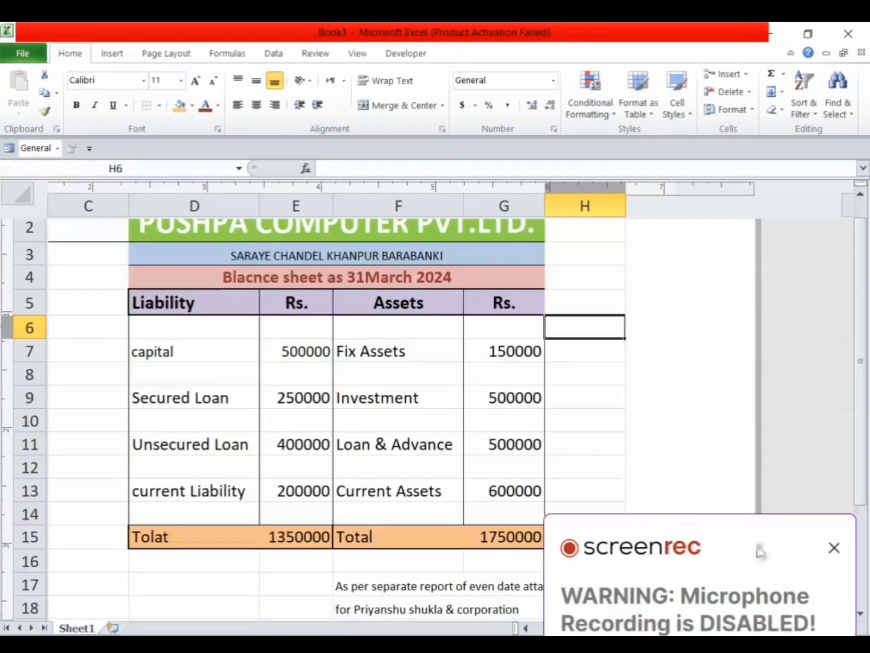
Review the formatted balance sheet from its coloured title block down to the totals and report note
{"action": "left_click", "coordinate": [833, 548]}
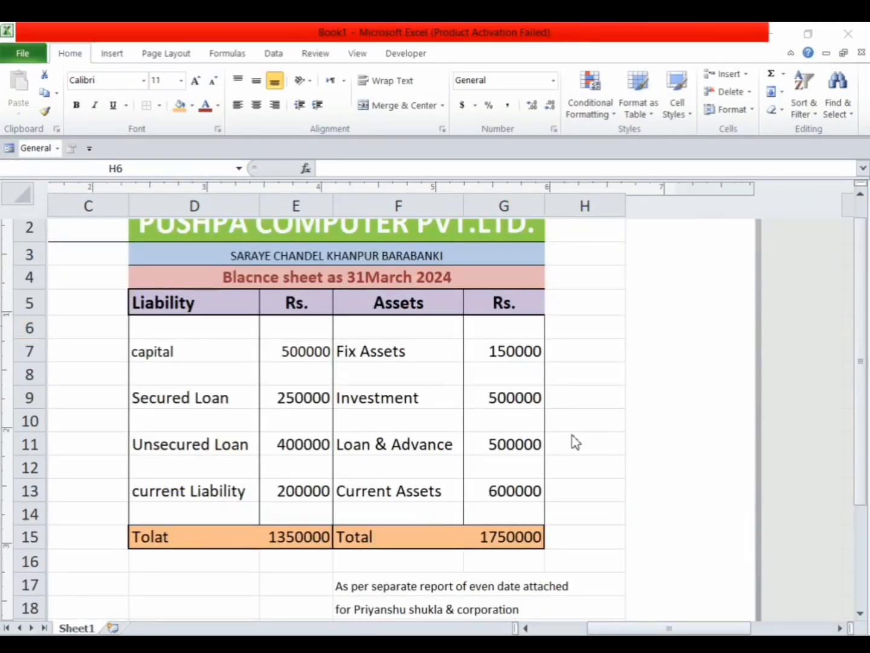
{"action": "left_click", "coordinate": [860, 193]}
{"action": "left_click", "coordinate": [860, 193]}
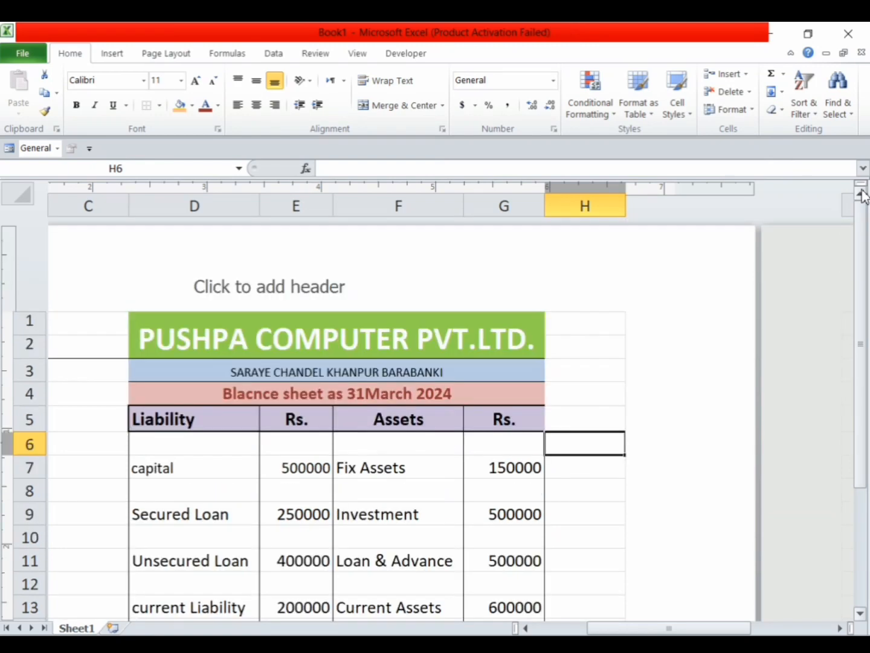
{"action": "scroll", "coordinate": [577, 451], "scroll_direction": "down", "scroll_amount": 2}
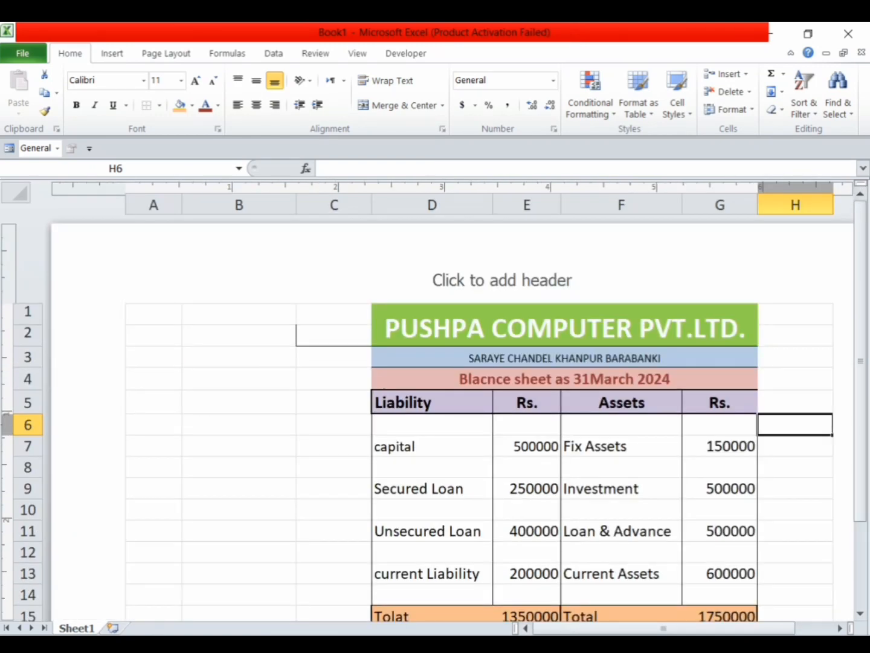
{"action": "left_click", "coordinate": [861, 612]}
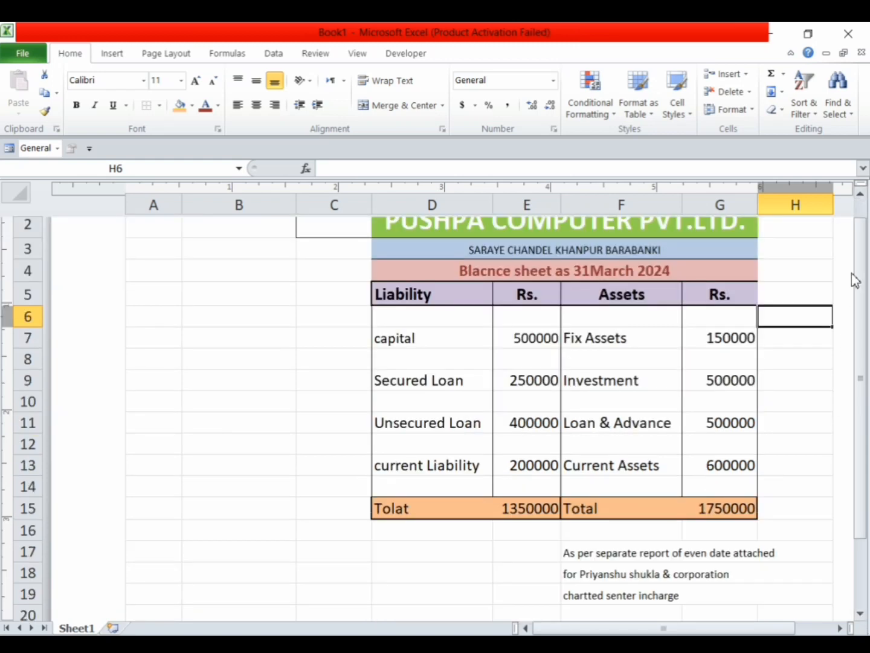
{"action": "left_click", "coordinate": [861, 194]}
{"action": "scroll", "coordinate": [580, 483], "scroll_direction": "down", "scroll_amount": 3}
{"action": "scroll", "coordinate": [589, 476], "scroll_direction": "up", "scroll_amount": 1}
{"action": "scroll", "coordinate": [595, 470], "scroll_direction": "up", "scroll_amount": 1}
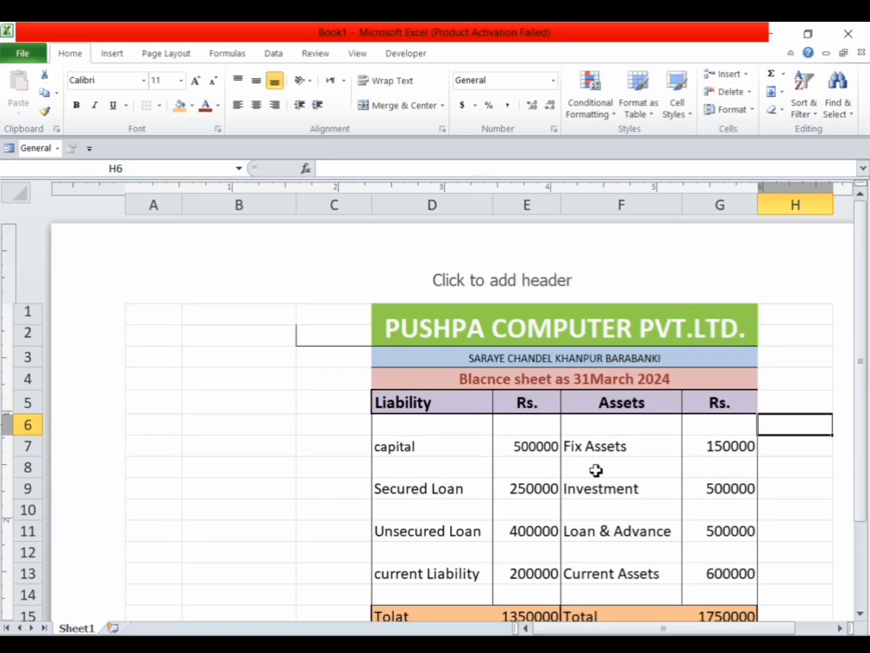
{"action": "scroll", "coordinate": [634, 575], "scroll_direction": "down", "scroll_amount": 1}
Open the print preview of the active sheet and examine the balance sheet's page layout
{"action": "key", "text": "ctrl+p"}
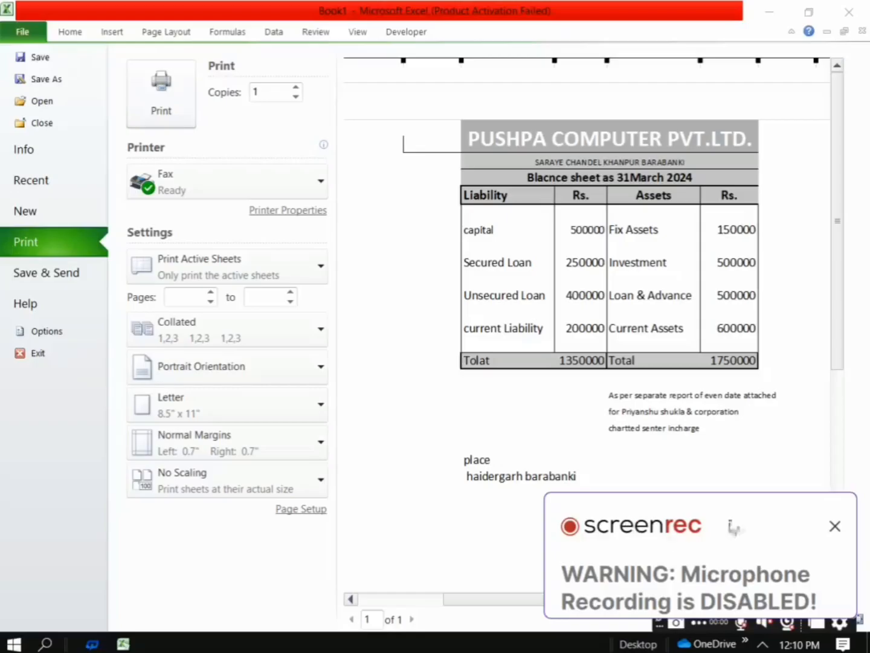
{"action": "left_click", "coordinate": [835, 525]}
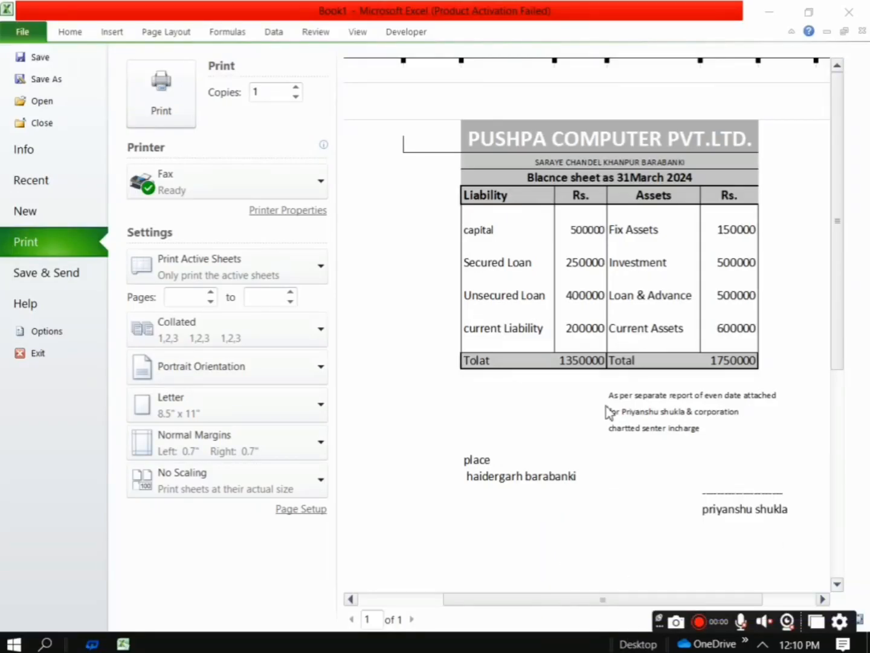
{"action": "left_click", "coordinate": [824, 599]}
{"action": "left_click", "coordinate": [823, 599]}
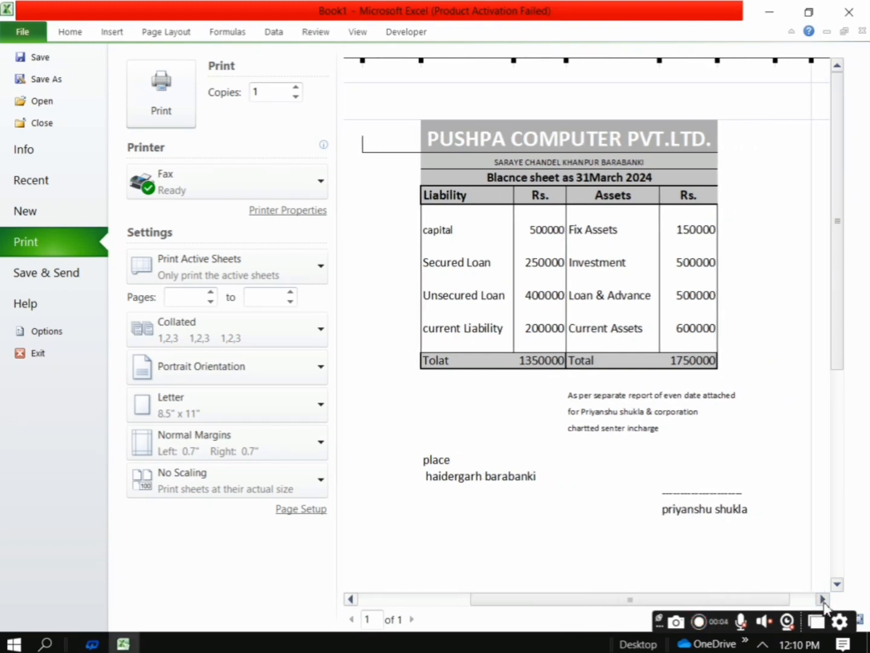